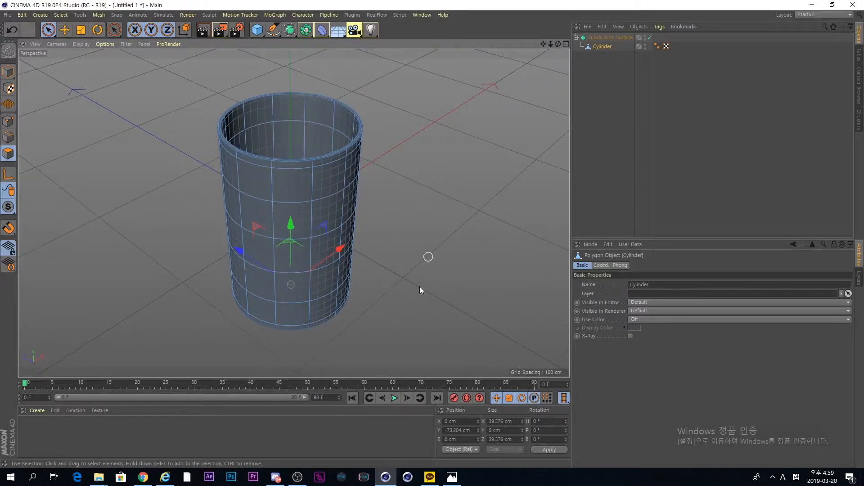
- Disable the Subdivision Surface generator so the low-poly cage shows, and select the Cylinder object
alt+drag(271, 170, 292, 304)
click(609, 37)
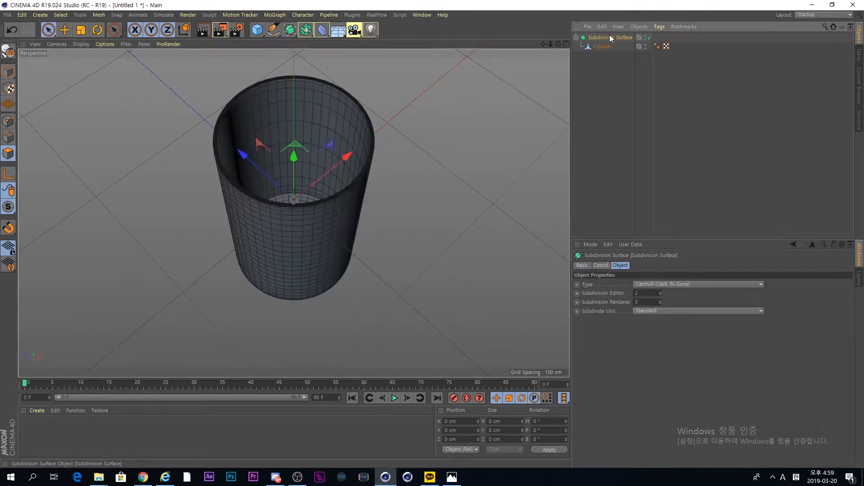
click(603, 47)
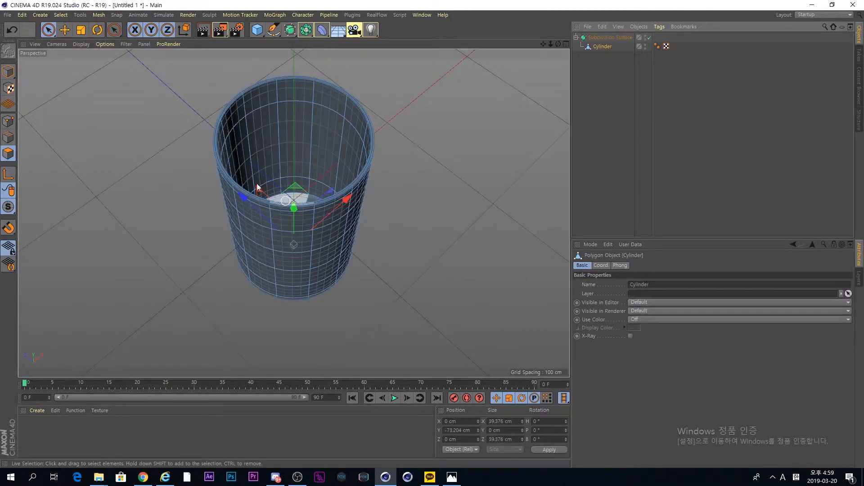
click(649, 37)
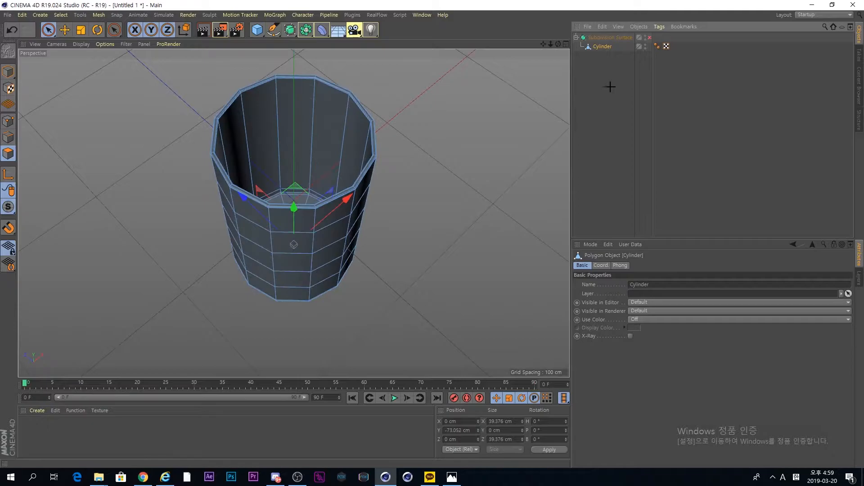
click(601, 47)
alt+drag(337, 174, 160, 221)
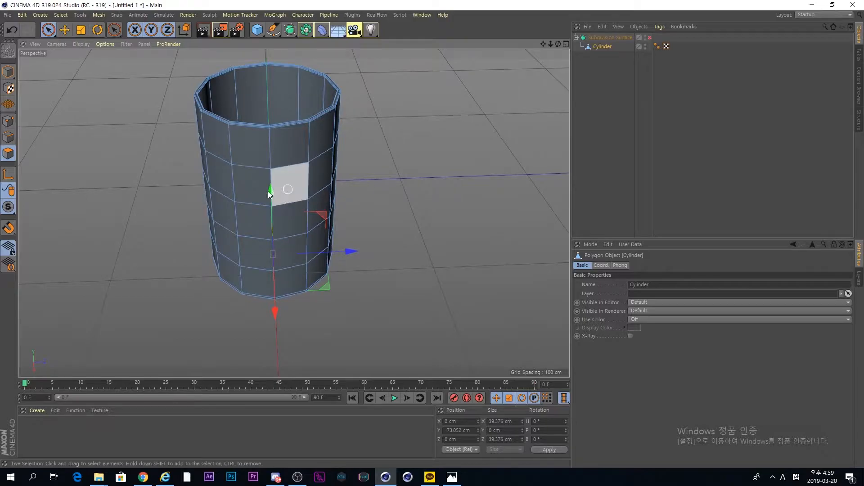
alt+drag(288, 187, 316, 239)
scroll(295, 225, up, 4)
alt+middle_drag(300, 212, 352, 212)
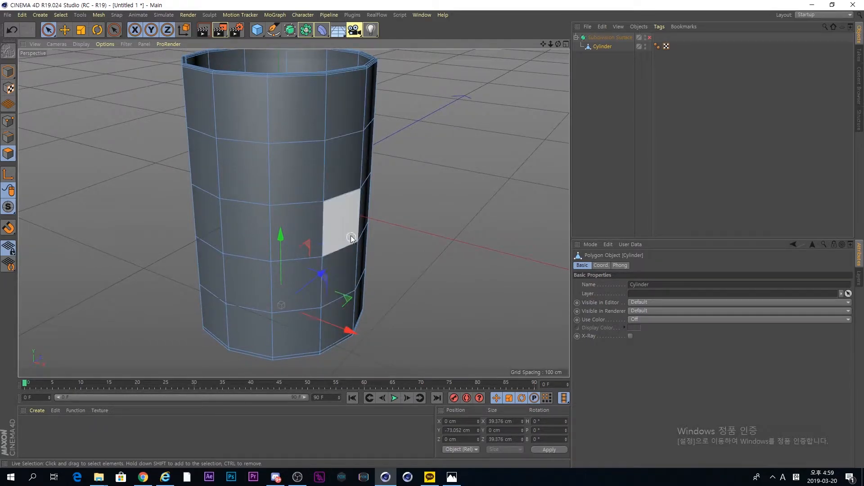
click(338, 177)
click(344, 266)
click(341, 180)
click(341, 280)
click(335, 174)
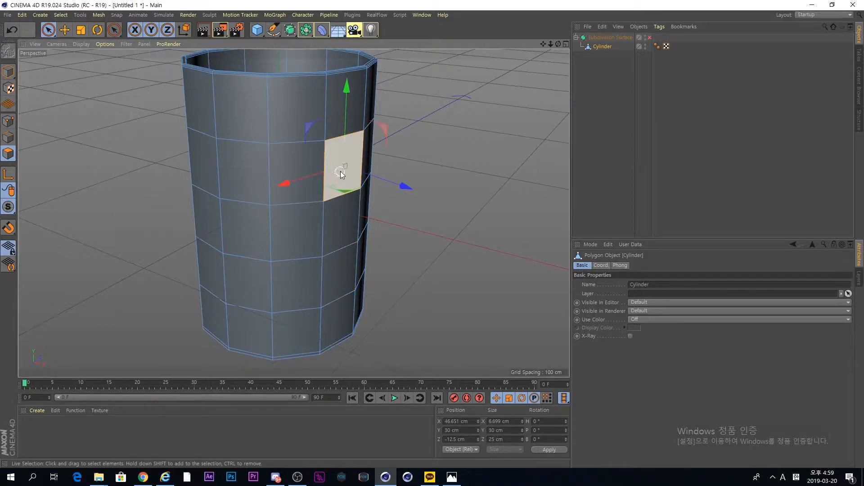
click(431, 198)
- In edge mode, loop-select the two horizontal edge loops below the cup's rim and move them up 10 cm
click(8, 137)
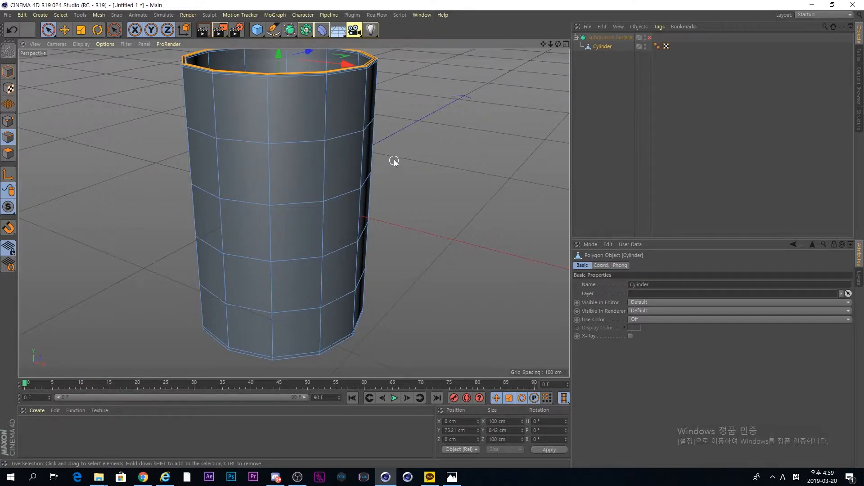
key(u)
key(l)
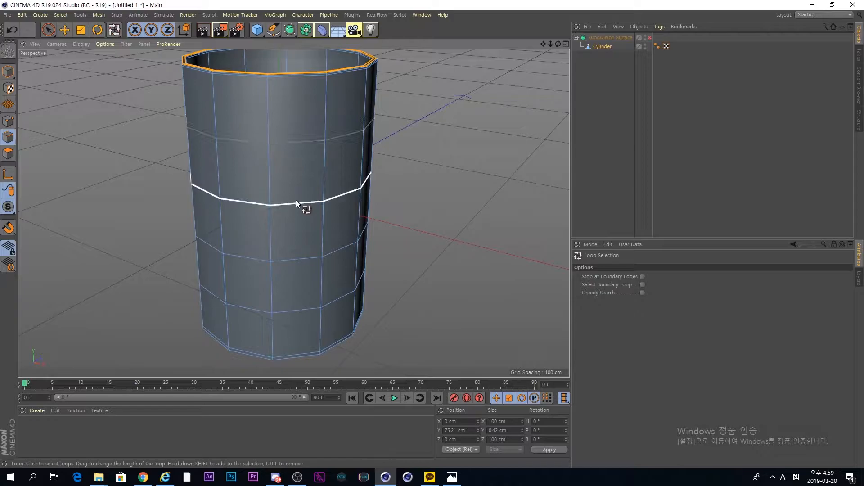
click(316, 141)
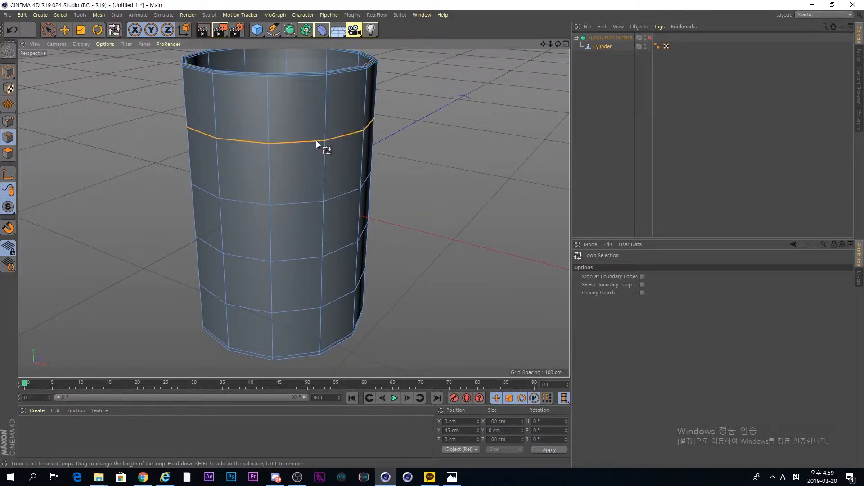
mouse_move(431, 145)
alt+mouse_down()
mouse_move(182, 166)
mouse_move(357, 158)
mouse_move(429, 129)
mouse_move(416, 137)
alt+mouse_up()
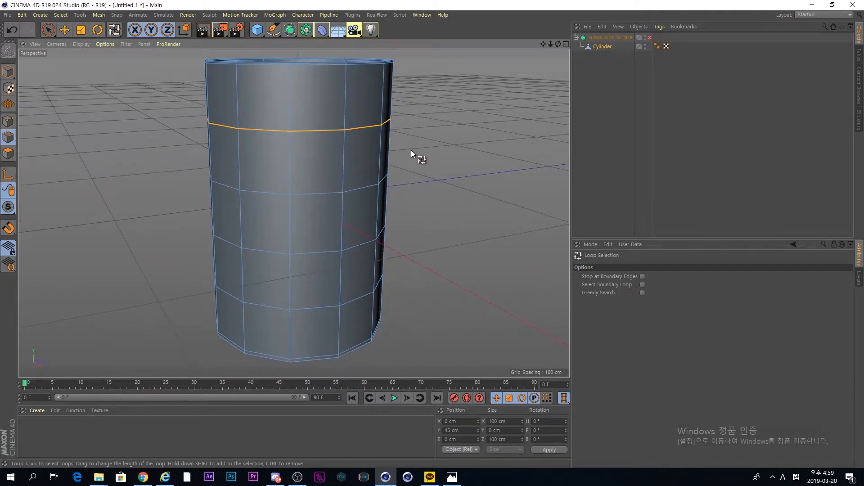
click(361, 187)
shift+click(353, 128)
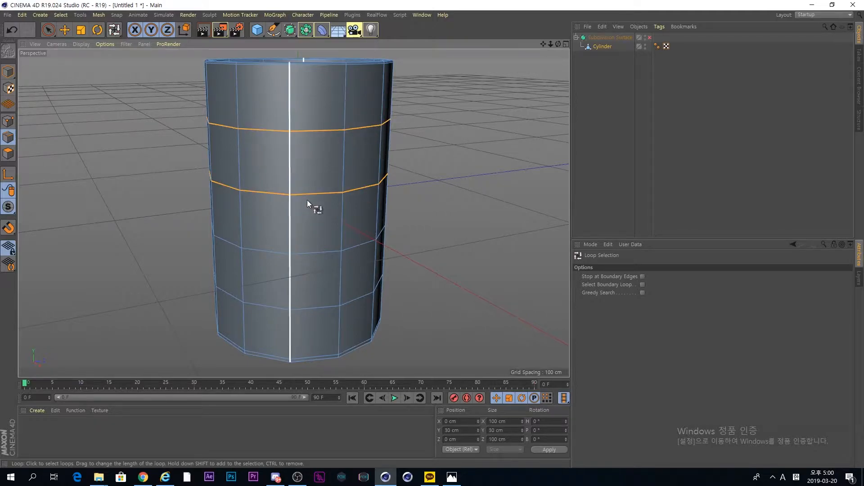
key(space)
drag(298, 101, 296, 75)
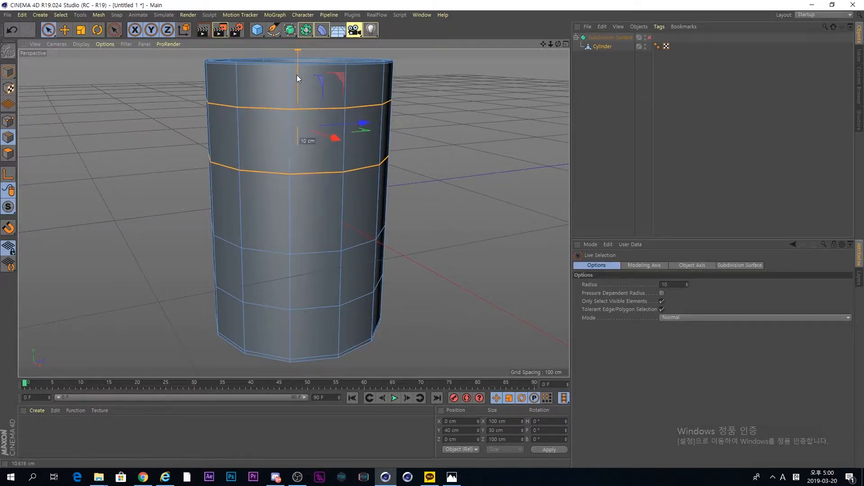
- Loop-select the two lower horizontal edge loops of the cup and move them down to Y -40 cm
key(space)
click(321, 253)
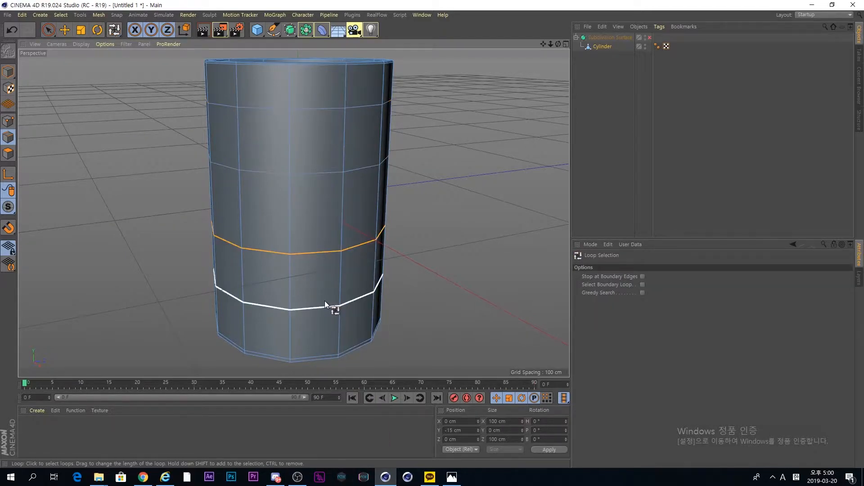
key(space)
drag(296, 204, 360, 225)
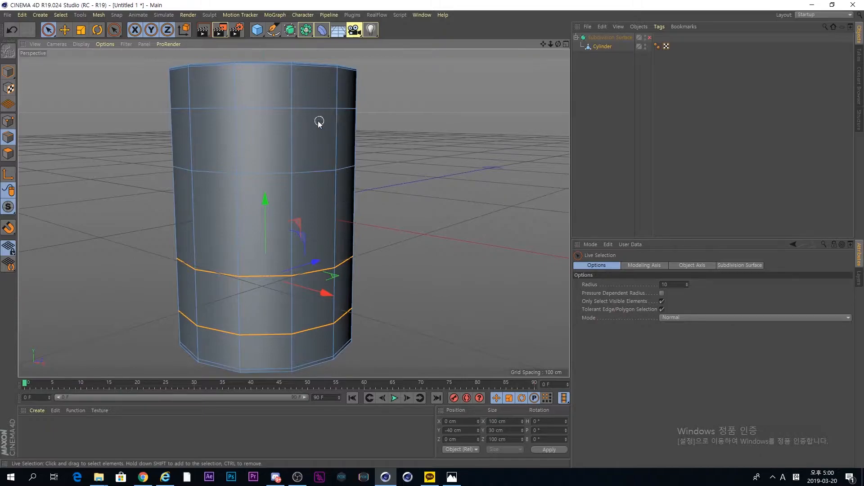
- Loop-select the two upper edge loops and scale them closer together vertically to a Y size of 24 cm
key(u)
key(l)
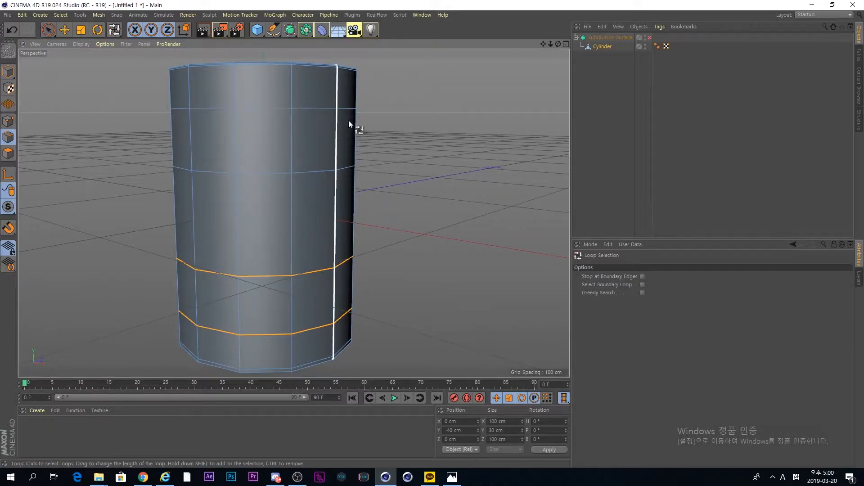
click(320, 109)
shift+click(325, 169)
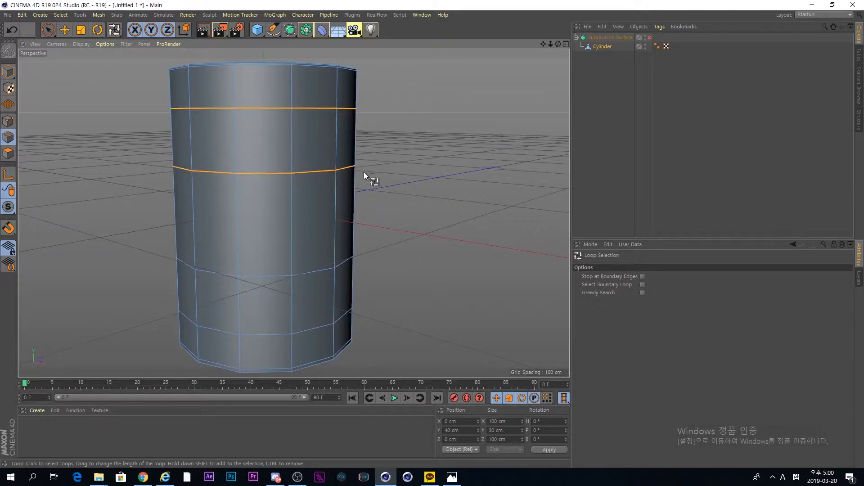
key(t)
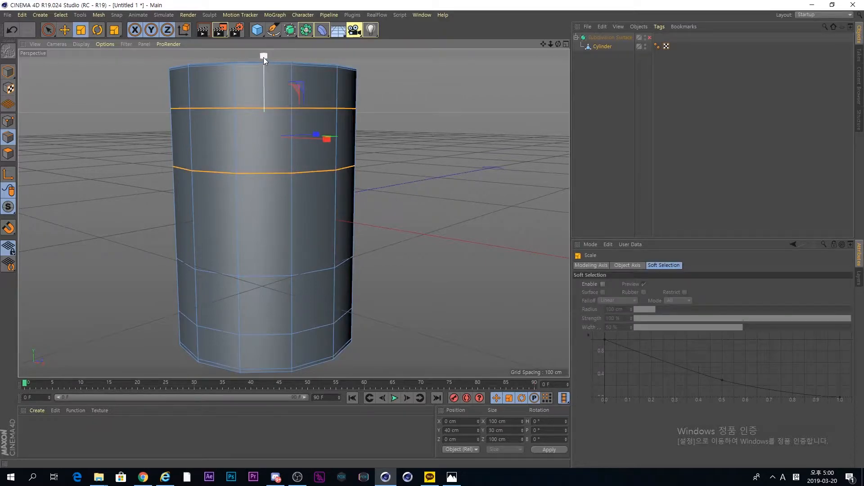
drag(263, 58, 261, 75)
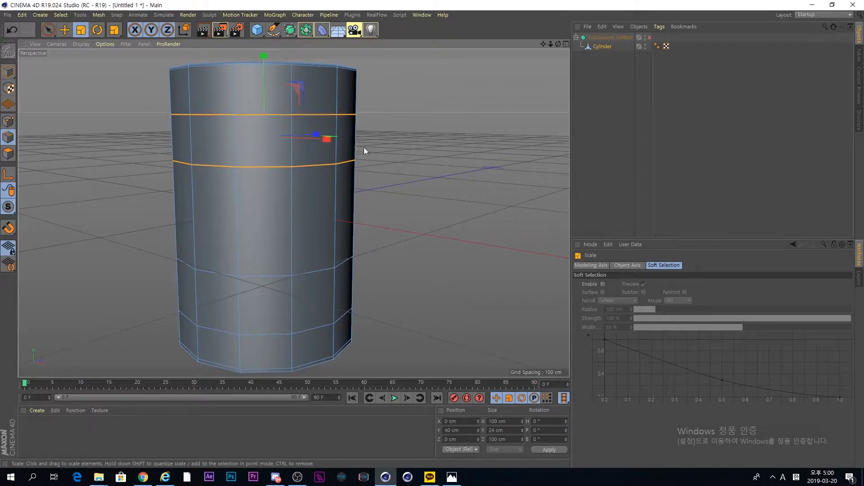
key(9)
- Loop-select the two lower edge loops and scale them vertically to a matching Y size of 24 cm
key(u)
key(l)
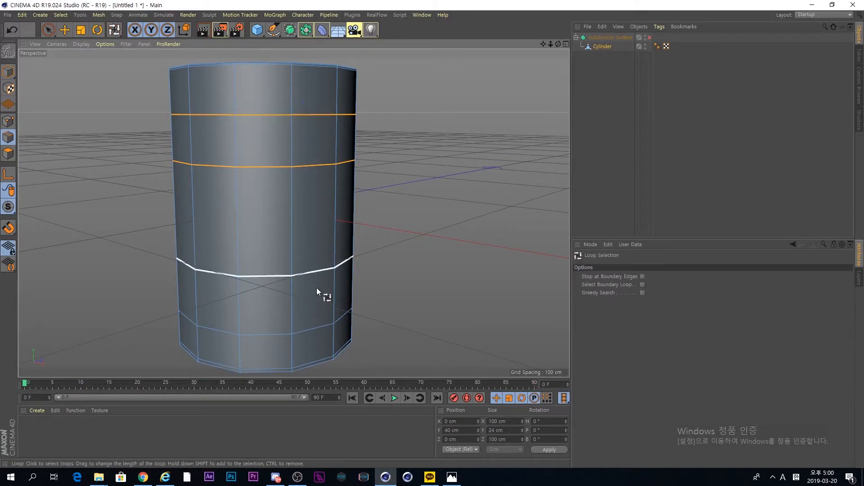
click(310, 277)
shift+click(319, 325)
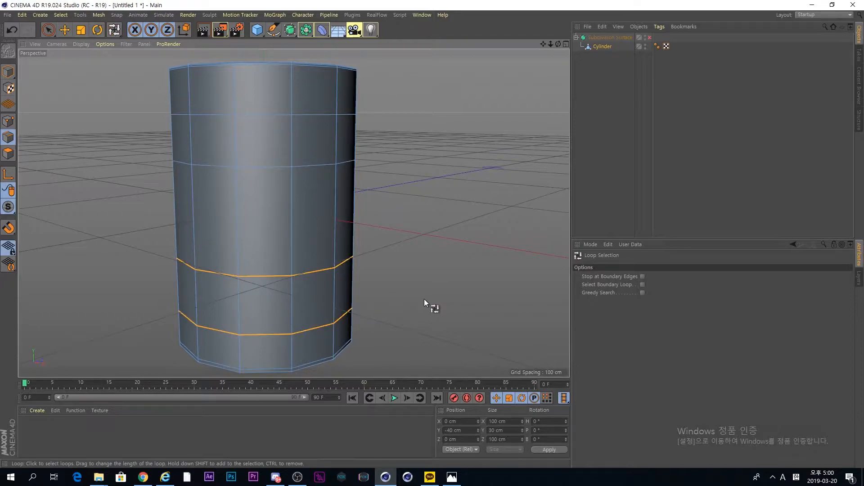
key(t)
mouse_move(264, 218)
mouse_down()
mouse_move(265, 199)
mouse_move(265, 212)
mouse_up()
key(9)
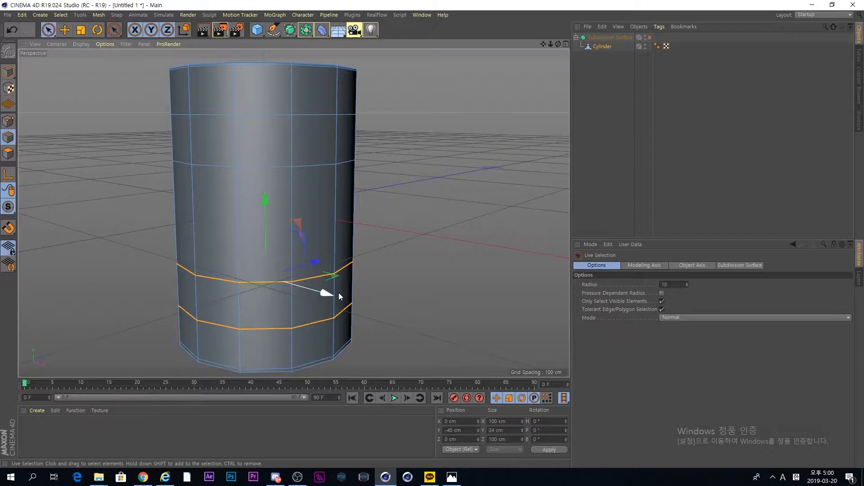
- Deselect the cylinder, examine the spacing of its edge loops from several angles, and reselect the Cylinder object
alt+drag(357, 288, 322, 297)
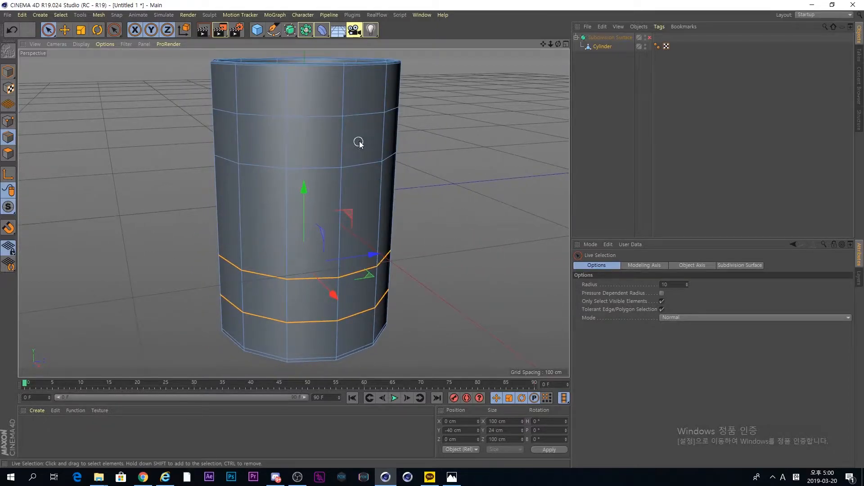
click(601, 150)
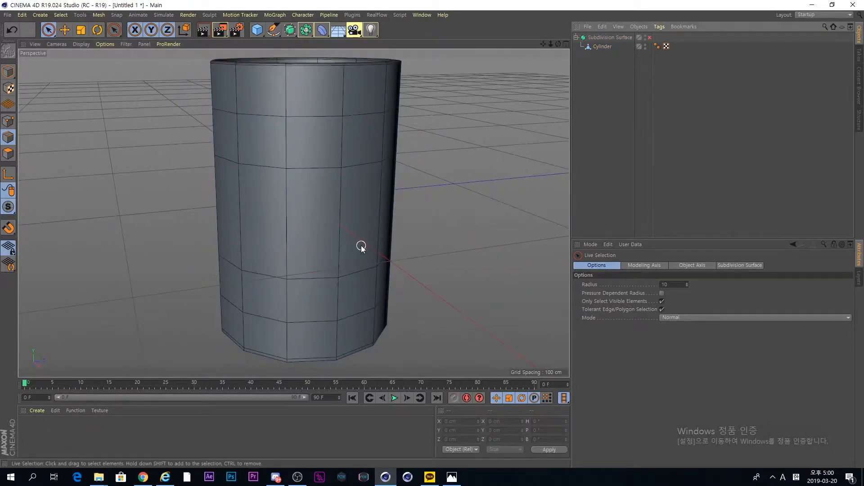
alt+drag(360, 265, 379, 275)
scroll(375, 276, down, 3)
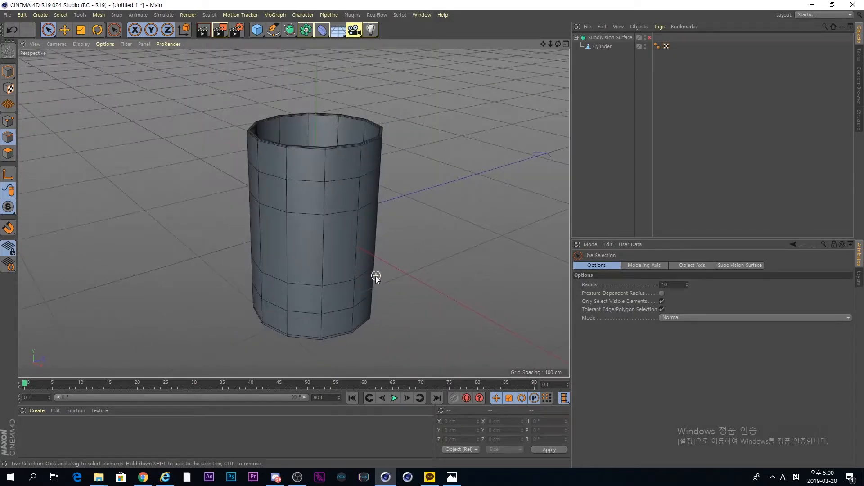
alt+middle_drag(336, 277, 315, 280)
alt+drag(315, 283, 422, 209)
click(598, 46)
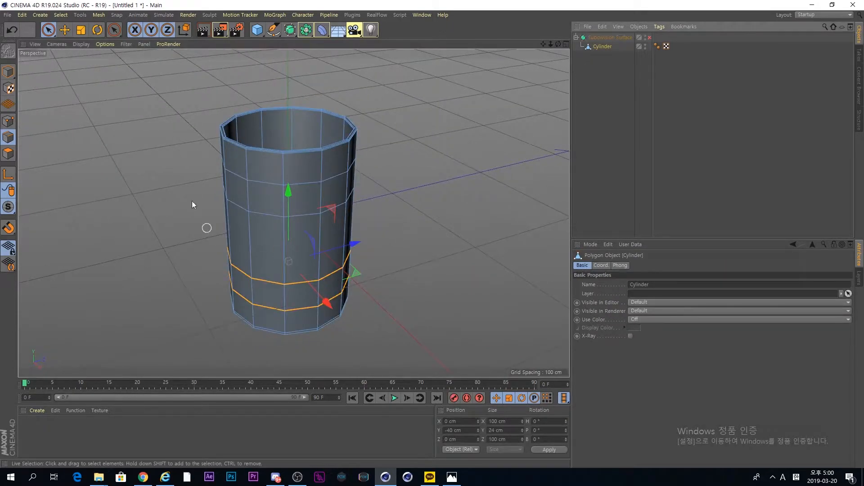
click(9, 153)
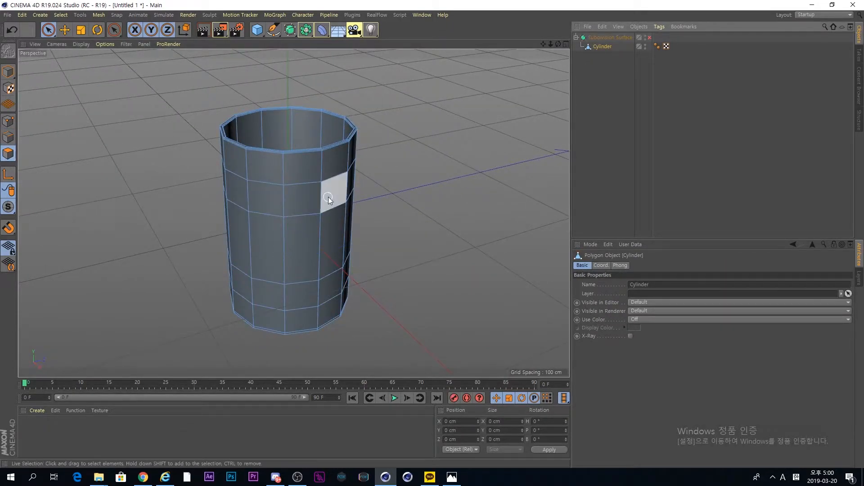
click(328, 198)
shift+click(341, 288)
click(358, 289)
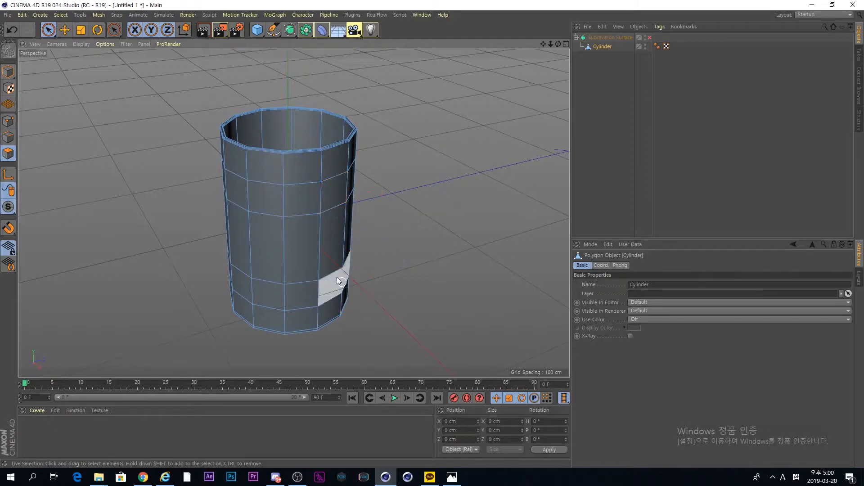
click(334, 193)
shift+click(332, 291)
alt+drag(363, 296, 300, 346)
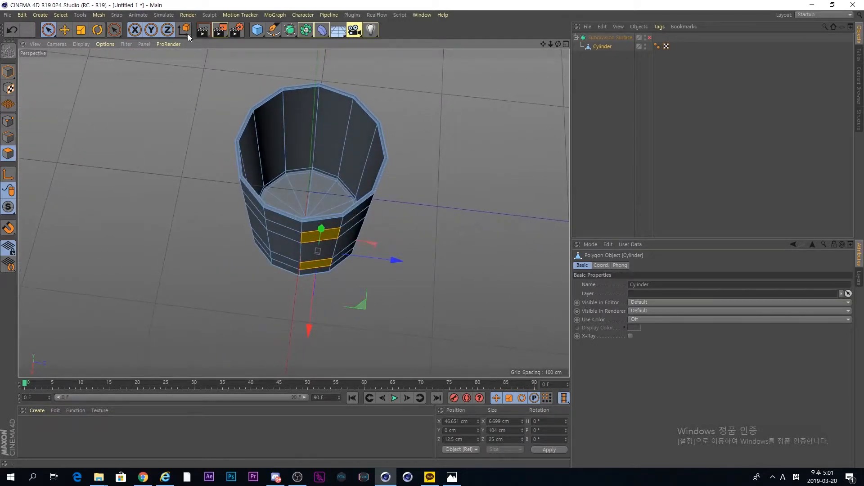
scroll(315, 305, up, 3)
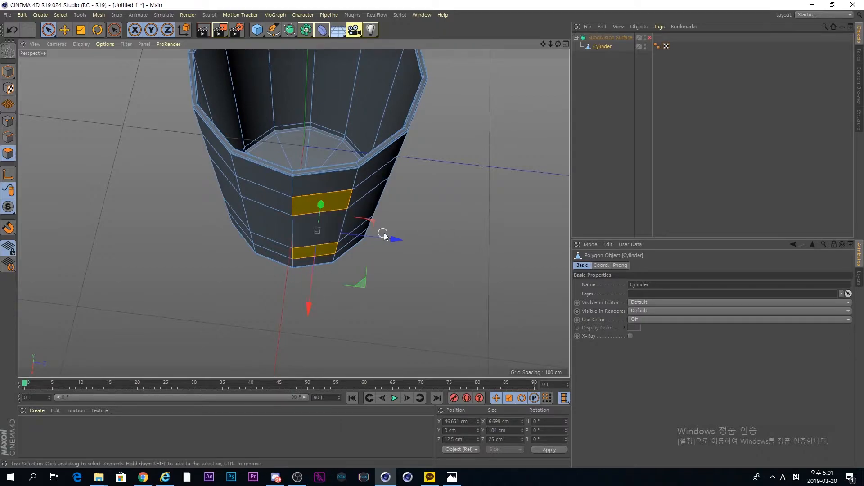
click(309, 206)
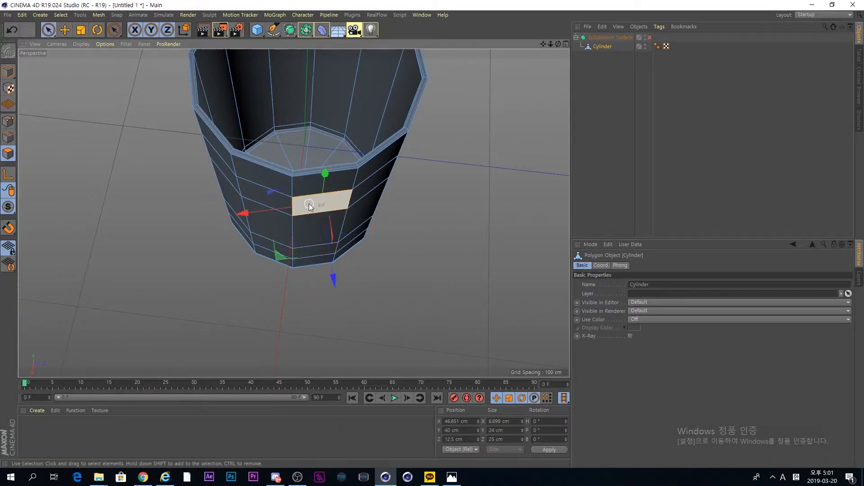
shift+click(317, 251)
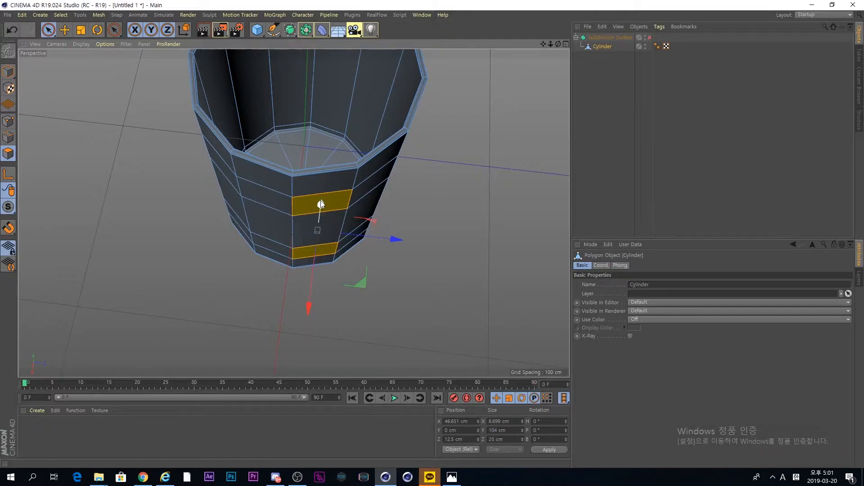
click(333, 205)
click(444, 180)
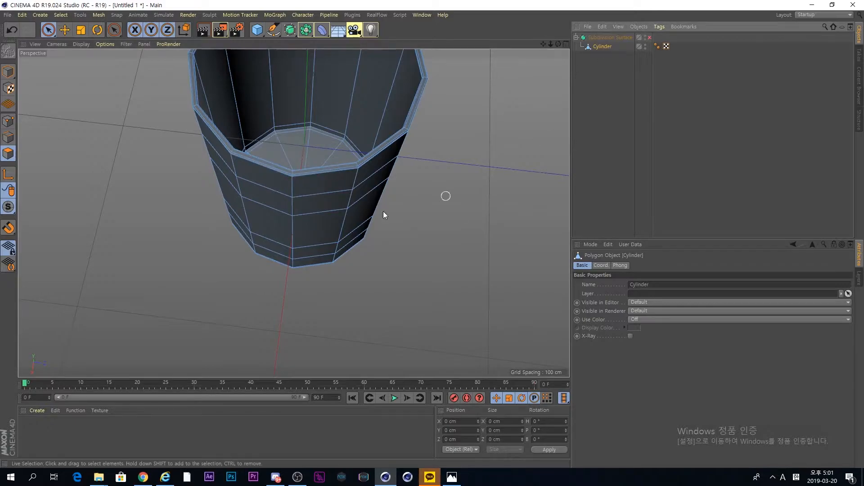
- In model mode, rotate the whole Cylinder object around its vertical axis to a heading of -30°
scroll(323, 222, down, 5)
click(8, 72)
alt+middle_drag(257, 144, 251, 201)
alt+drag(261, 246, 274, 270)
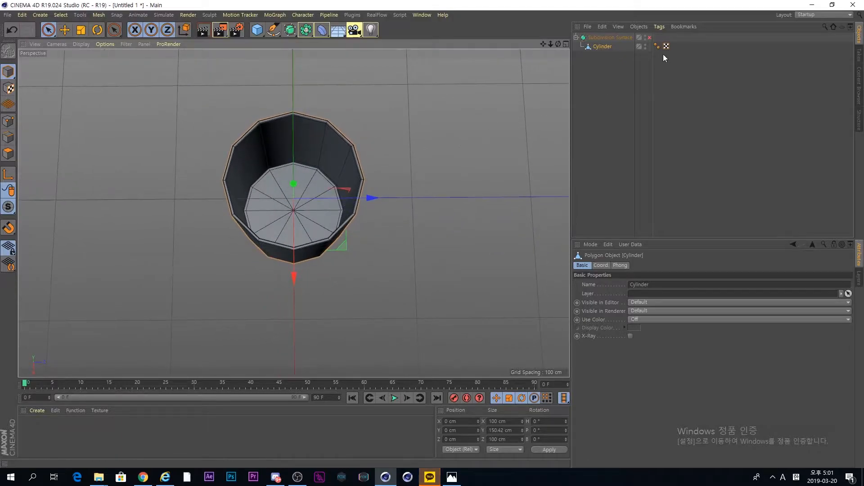
key(r)
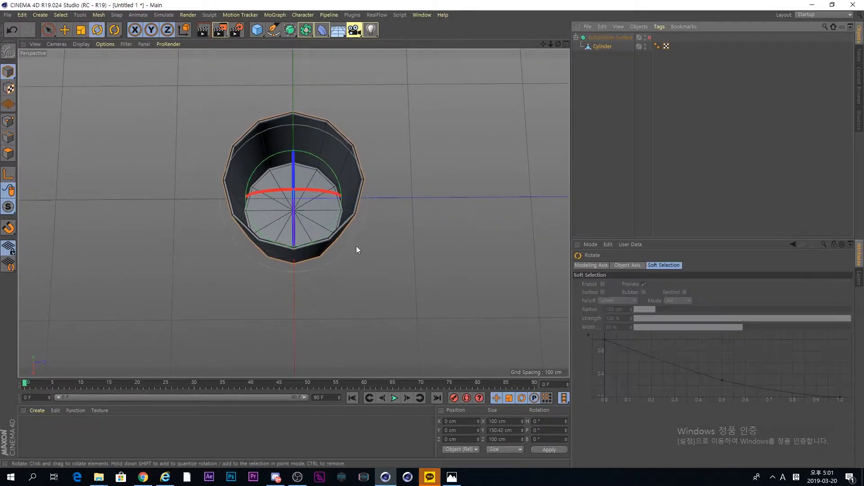
drag(325, 239, 309, 253)
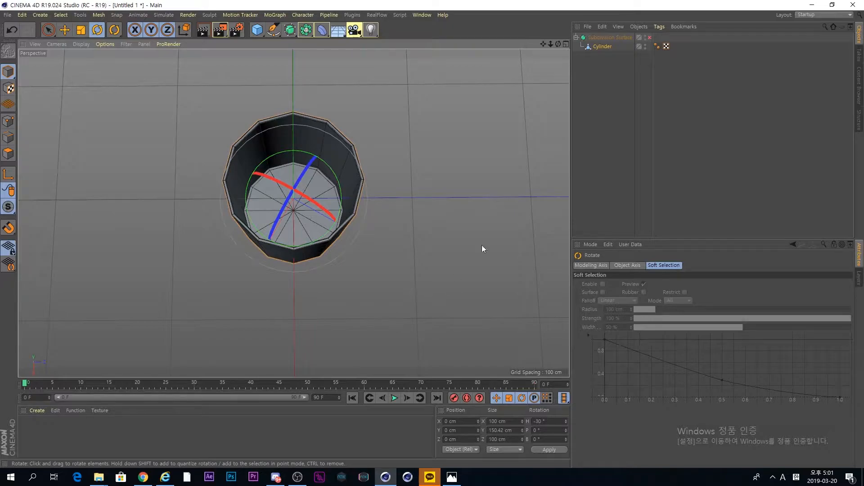
- Set the Cylinder's heading rotation to -15° in its coordinates so that a flat side face points along the world X axis
click(603, 47)
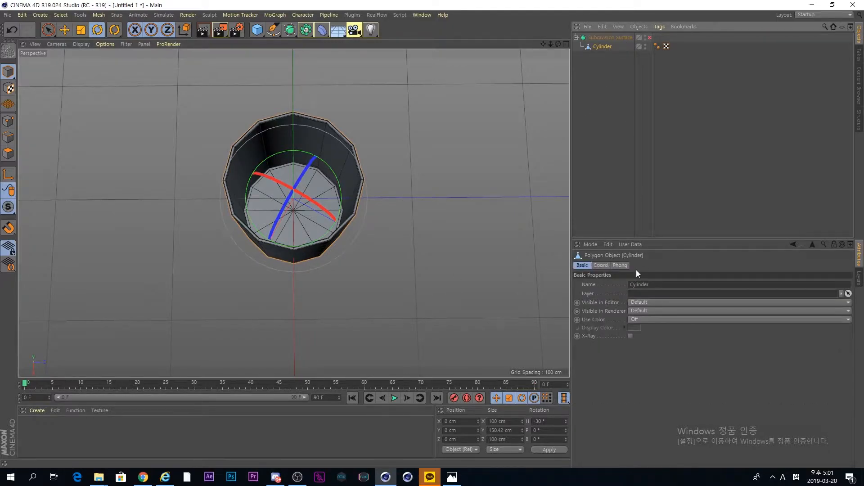
click(608, 266)
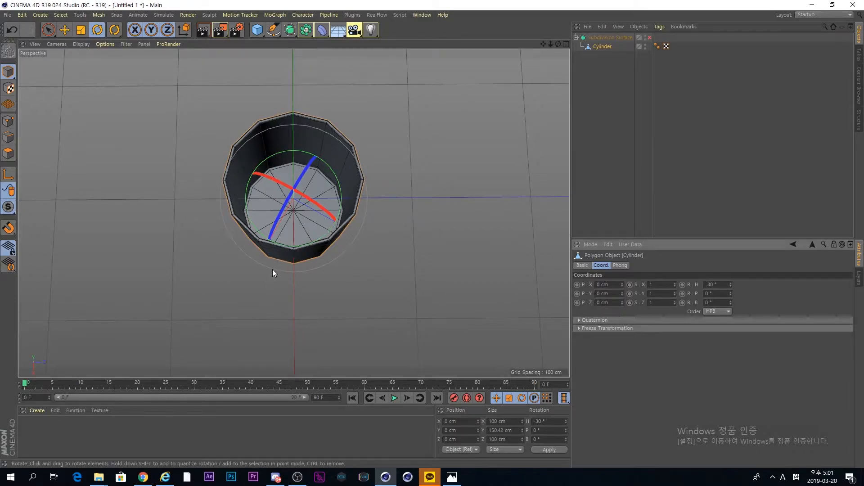
text(-)
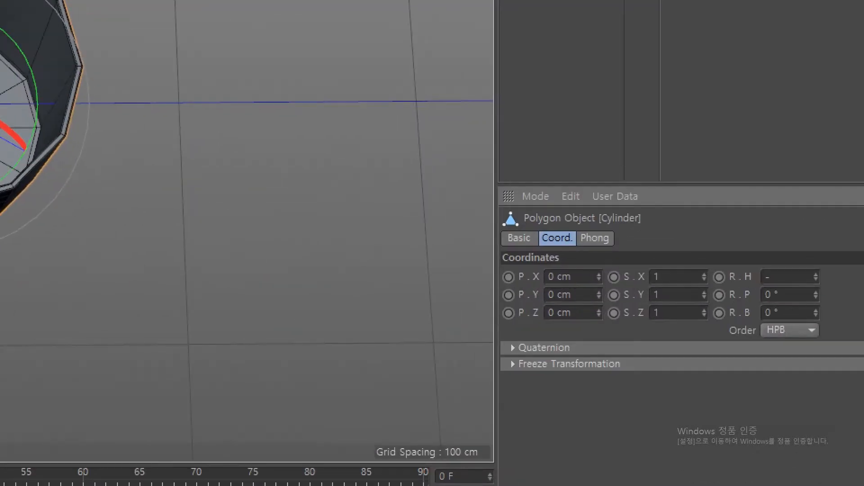
key(Return)
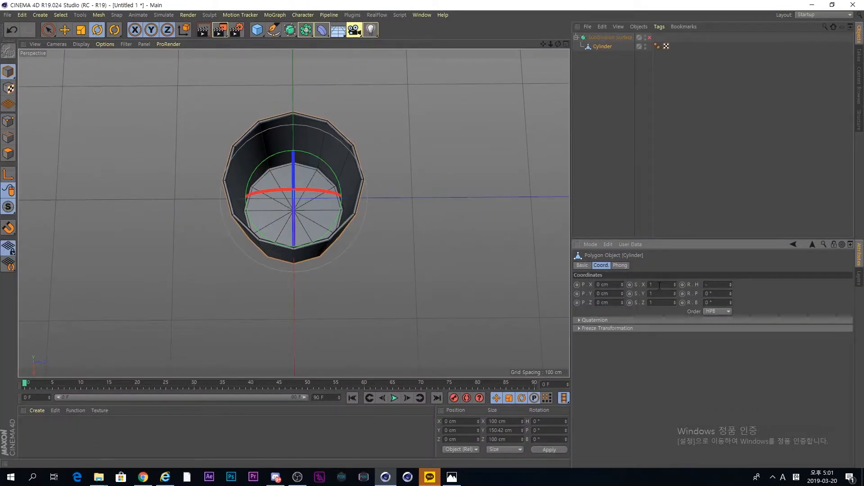
key(Return)
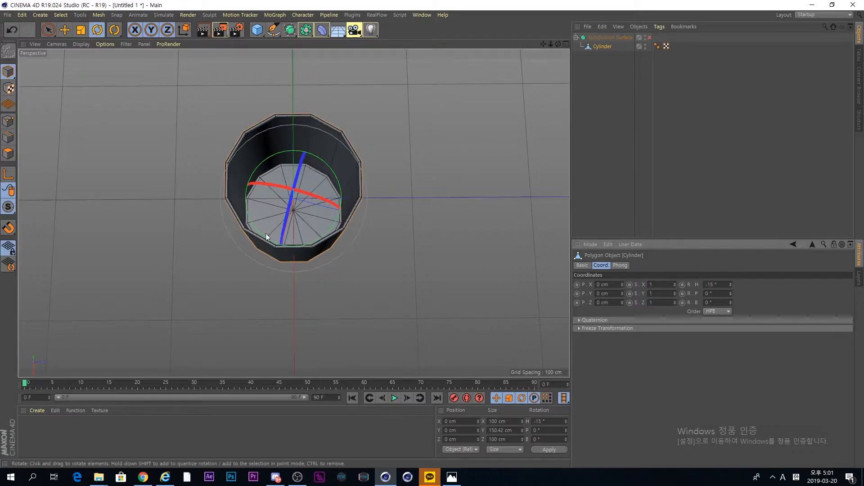
- In polygon mode, select the upper and lower faces between the paired edge loops on the side facing the X axis
key(space)
scroll(277, 264, up, 5)
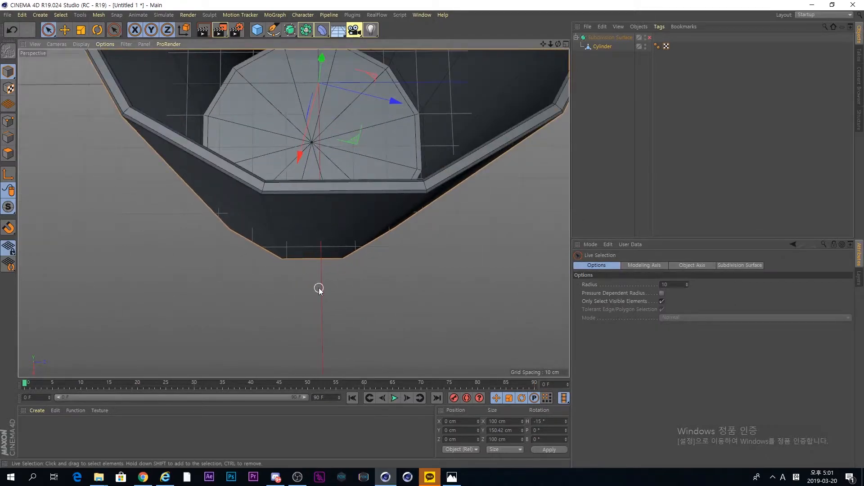
scroll(318, 286, up, 3)
alt+middle_drag(330, 126, 333, 184)
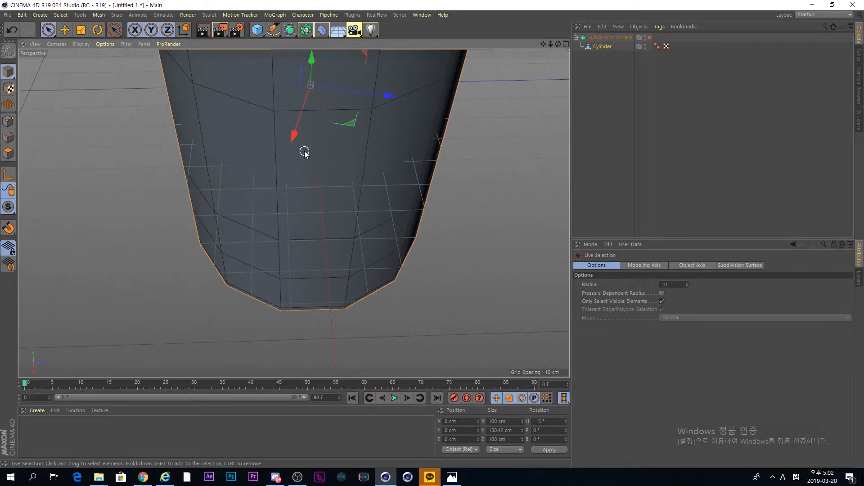
alt+middle_drag(318, 159, 293, 202)
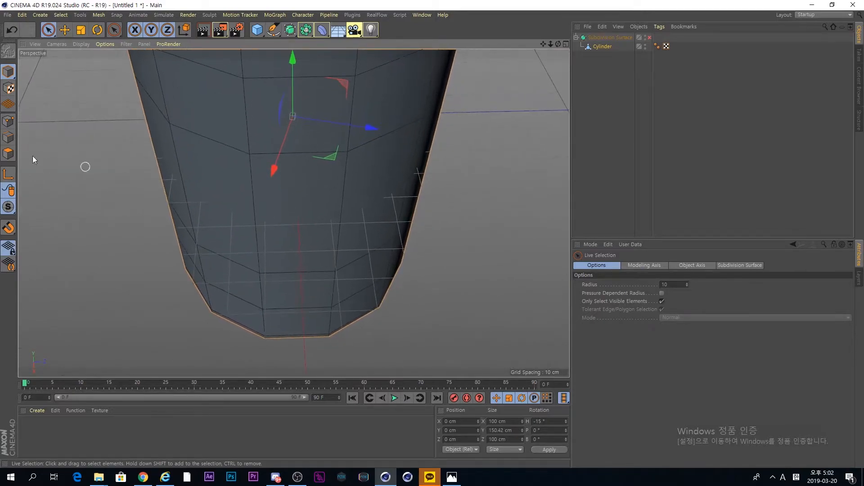
click(8, 154)
click(305, 108)
shift+click(309, 291)
alt+drag(309, 291, 325, 266)
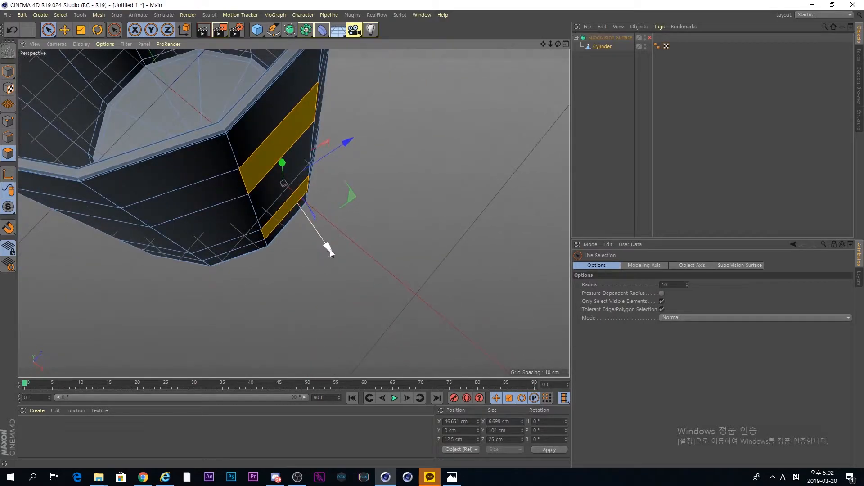
- Examine the axis orientation of one selected side face versus both, toggling between object and world coordinates
click(186, 32)
click(185, 32)
alt+drag(337, 252, 292, 131)
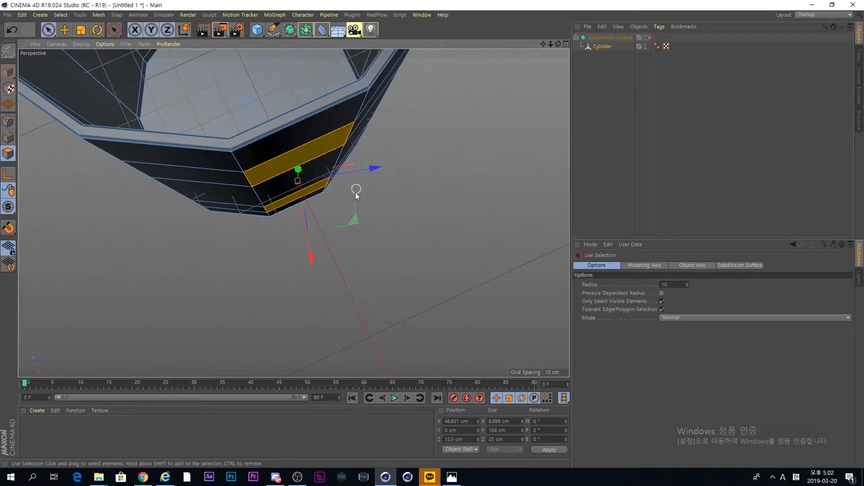
alt+drag(355, 184, 394, 157)
click(315, 174)
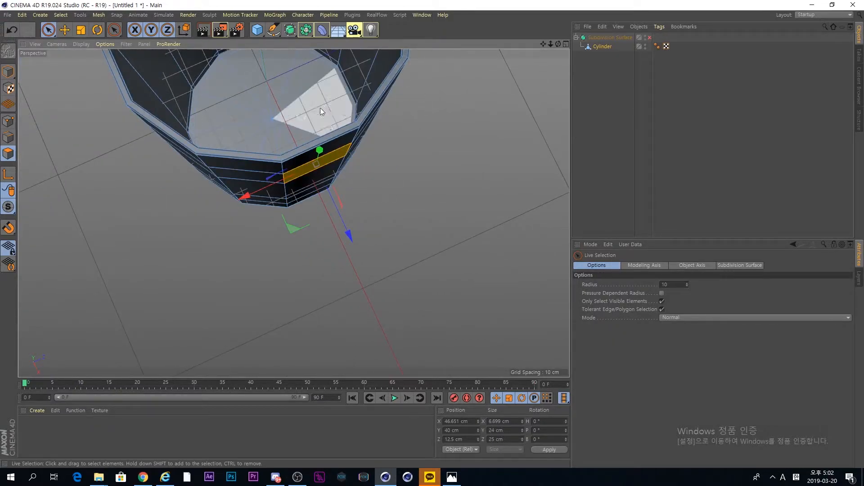
scroll(314, 196, up, 5)
scroll(309, 208, down, 5)
shift+click(317, 186)
- Switch the axis to world coordinates and reselect the upper and lower side faces for the handle
alt+drag(385, 154, 358, 253)
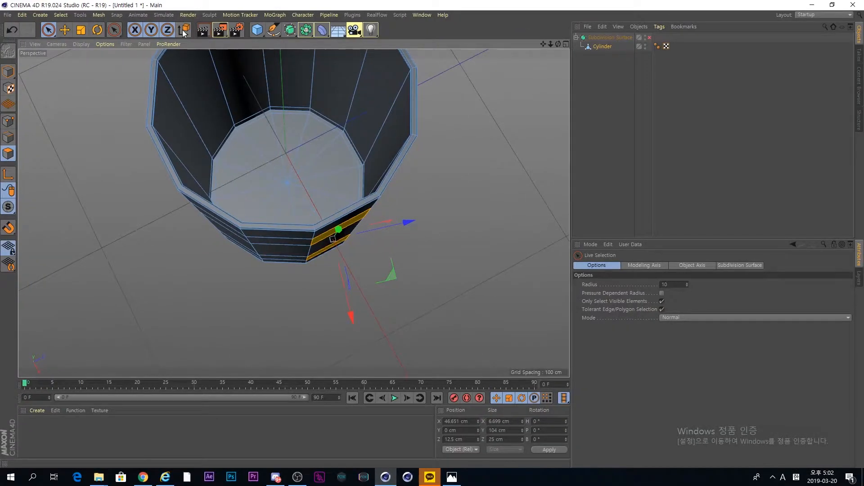
click(312, 246)
alt+drag(363, 287, 313, 203)
shift+click(314, 207)
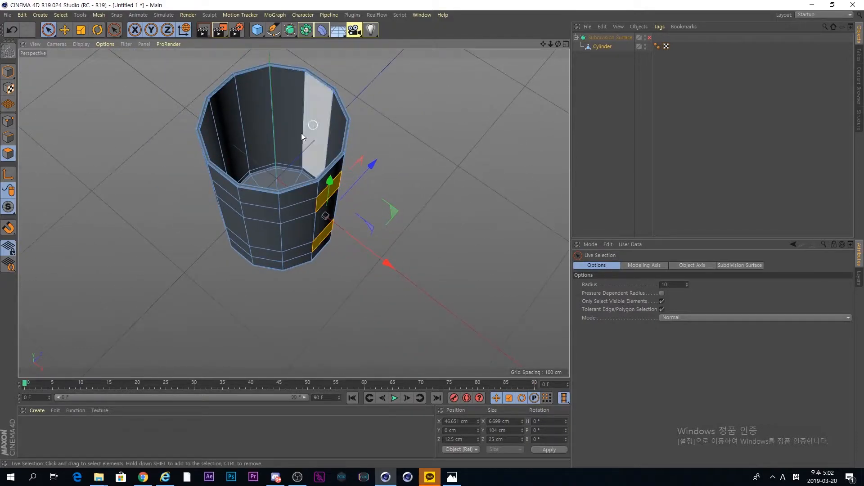
alt+drag(292, 260, 369, 247)
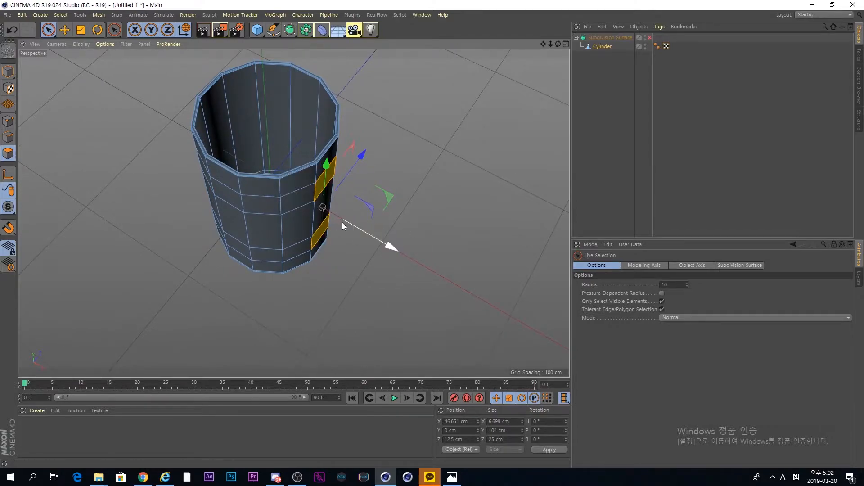
- Extrude the two selected side faces outward by about 2.3 cm to start the handle
scroll(327, 217, up, 3)
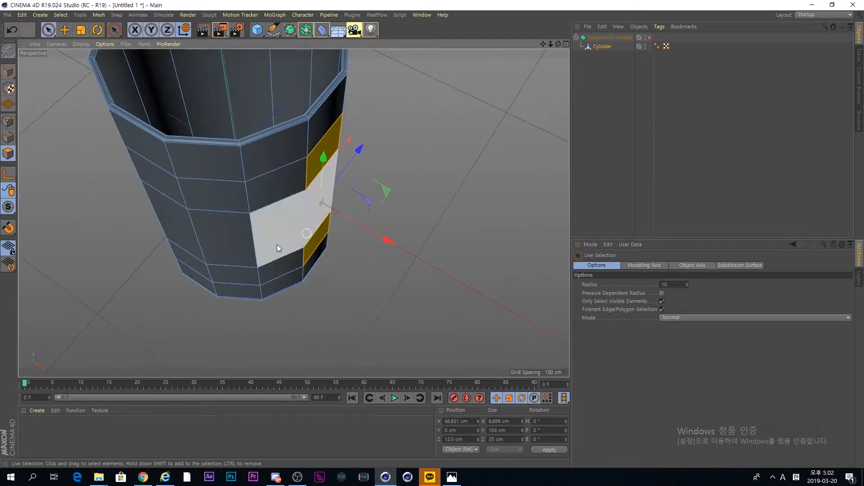
alt+middle_drag(244, 257, 212, 273)
alt+drag(213, 274, 300, 271)
key(d)
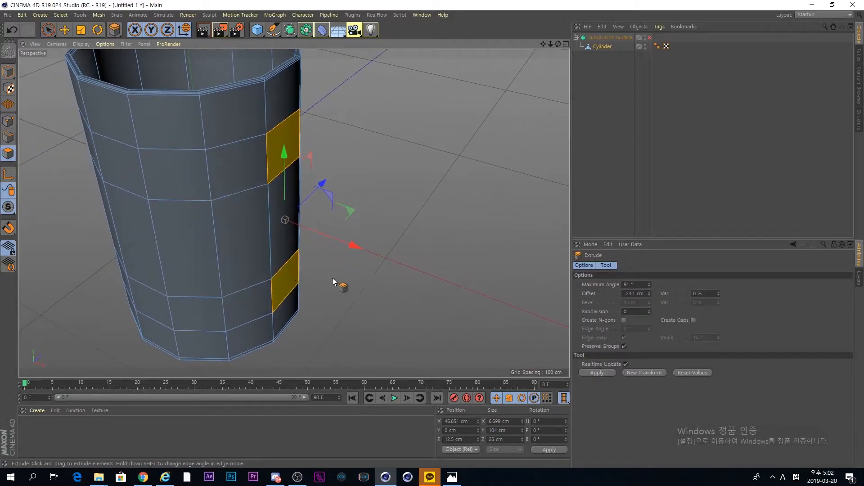
drag(384, 187, 411, 188)
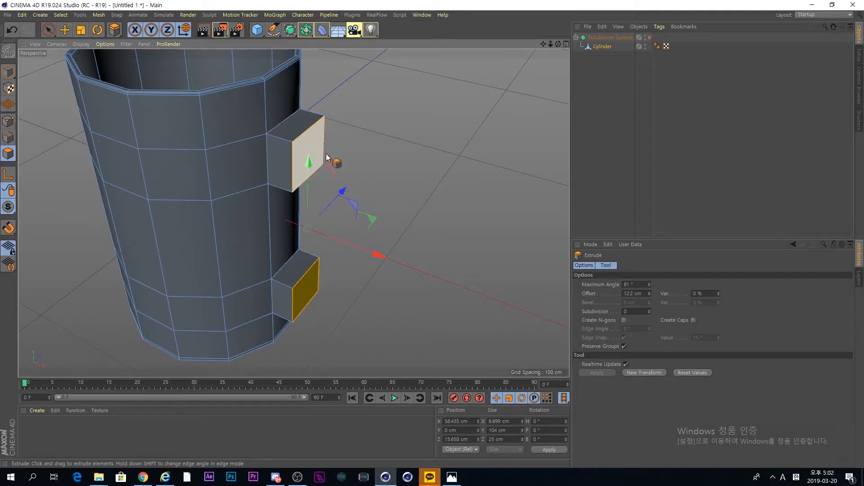
key(ctrl+z)
drag(347, 169, 347, 169)
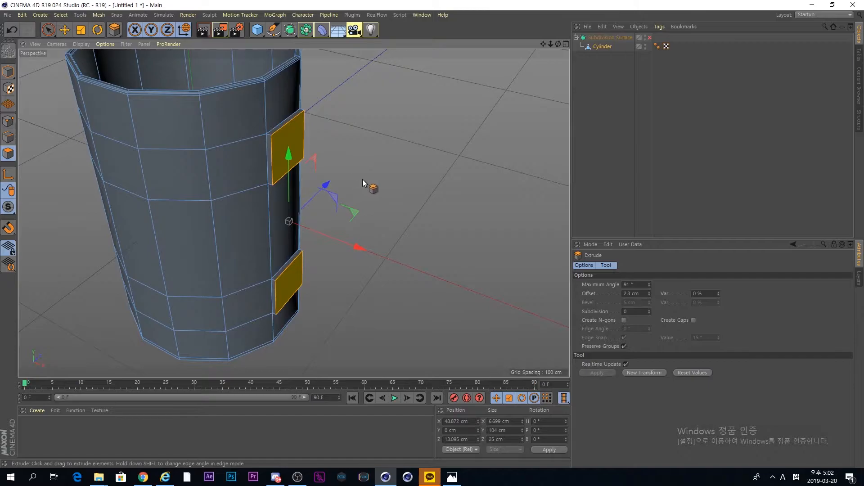
- Check the reference mug photo and extrude both faces further outward in three segments, the last about 13.3 cm
key(alt+Tab)
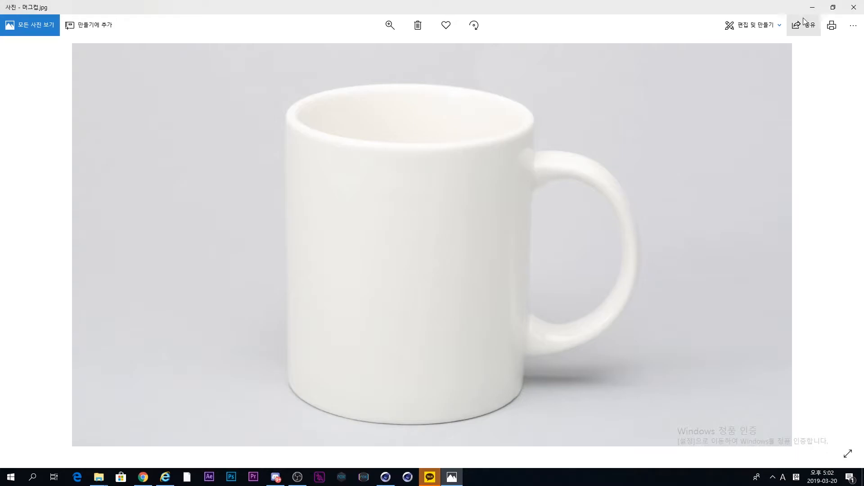
key(alt+Tab)
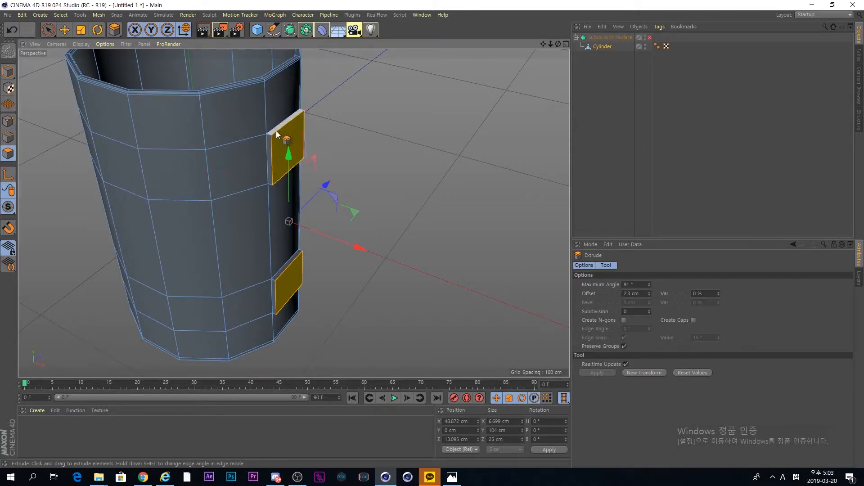
drag(356, 153, 384, 129)
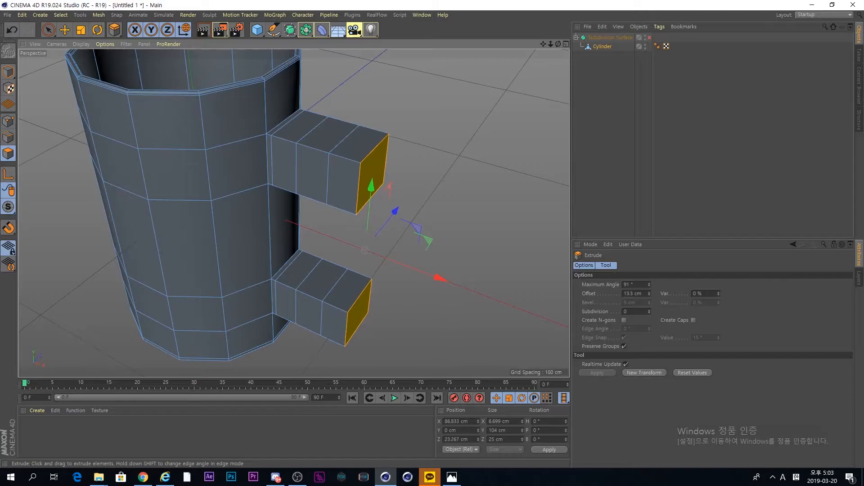
- Extrude the underside of the upper arm's end segment and the top of the lower one toward each other in two segments of about 10.7 cm
alt+drag(294, 225, 317, 158)
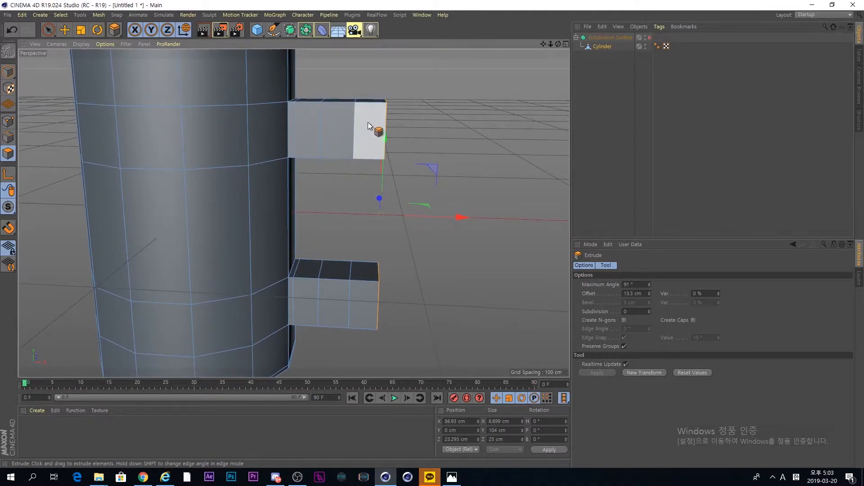
alt+drag(372, 185, 365, 145)
key(space)
click(365, 144)
alt+drag(391, 173, 457, 168)
click(362, 277)
key(space)
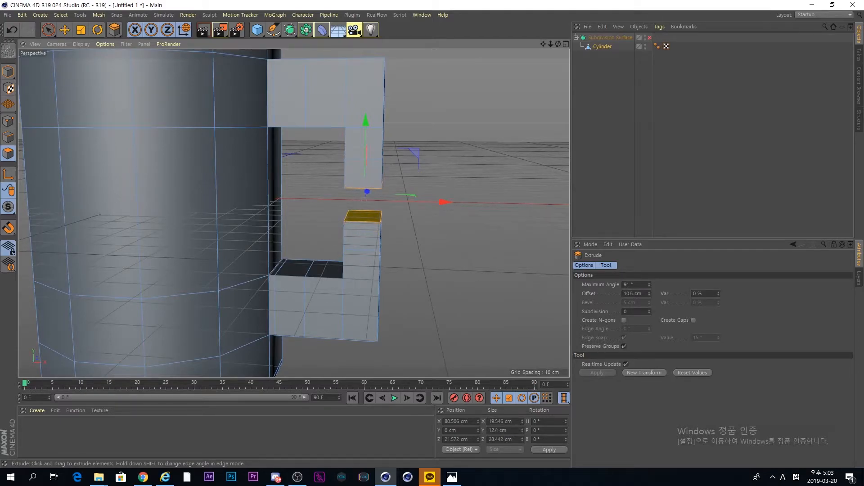
scroll(373, 224, up, 5)
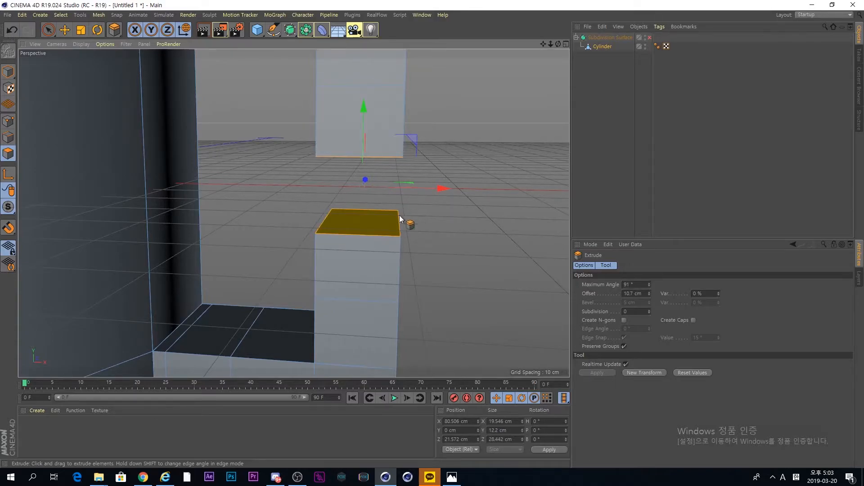
- Bridge the two facing end polygons of the handle to close its gap, with Delete Original Polygon enabled
mouse_move(394, 228)
alt+mouse_down()
mouse_move(349, 244)
mouse_move(369, 206)
mouse_move(388, 220)
alt+mouse_up()
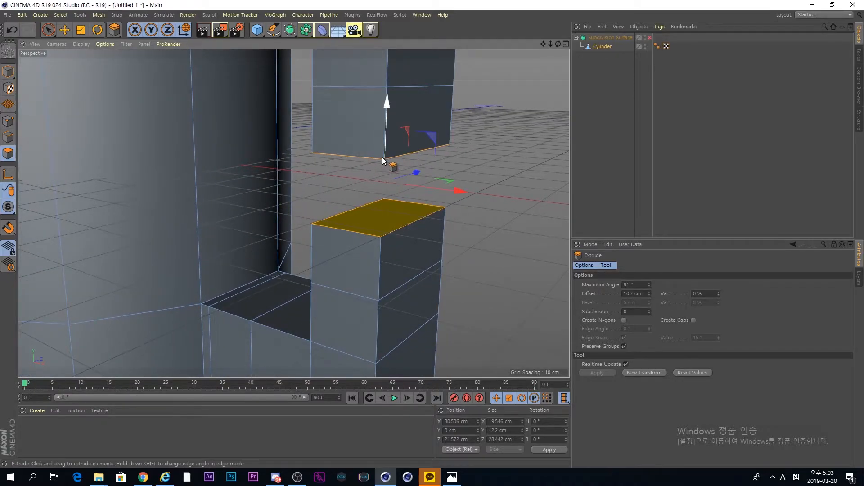
right_click(382, 157)
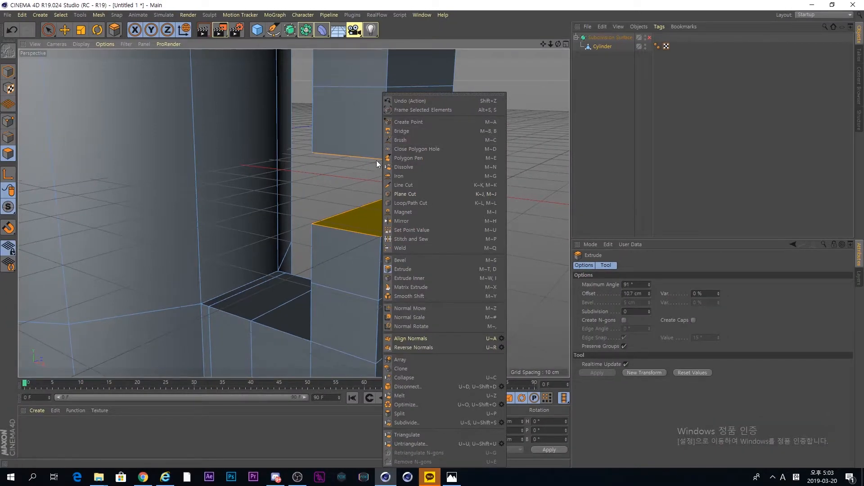
click(409, 133)
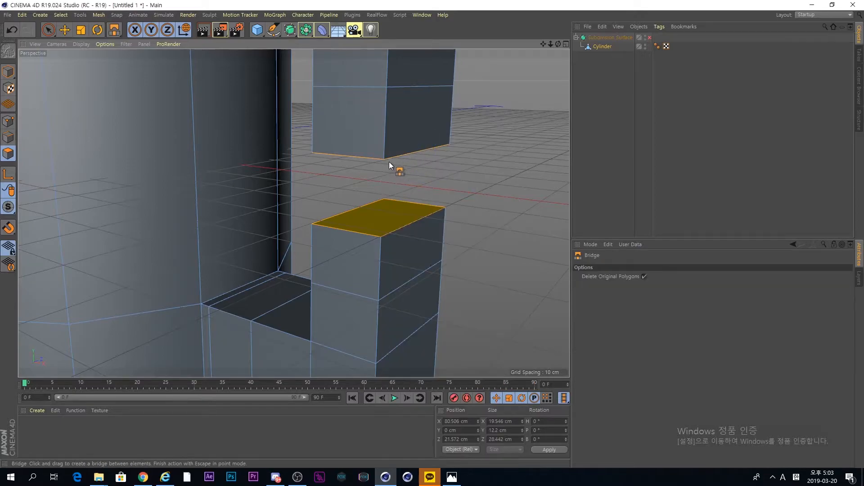
drag(383, 160, 379, 235)
key(space)
- Enable the Subdivision Surface to examine the smoothed mug and handle from several angles, and disable it again
mouse_move(359, 202)
alt+mouse_down()
mouse_move(455, 197)
mouse_move(291, 212)
mouse_move(177, 203)
mouse_move(357, 191)
mouse_move(443, 200)
mouse_move(344, 212)
mouse_move(364, 187)
alt+mouse_up()
scroll(363, 185, down, 8)
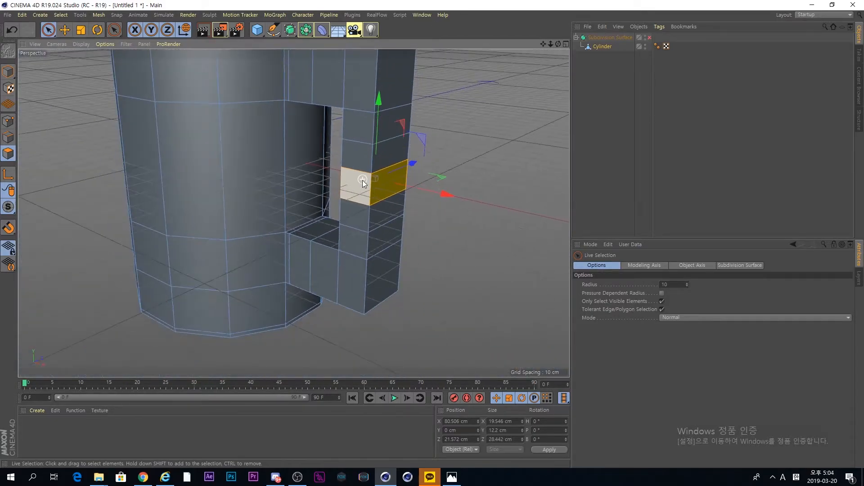
alt+middle_drag(365, 177, 399, 220)
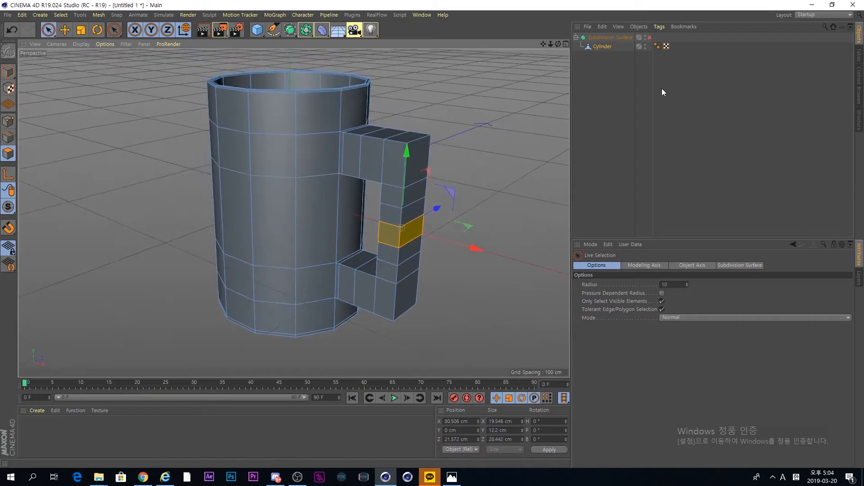
click(649, 37)
alt+drag(373, 192, 420, 138)
alt+drag(333, 139, 308, 219)
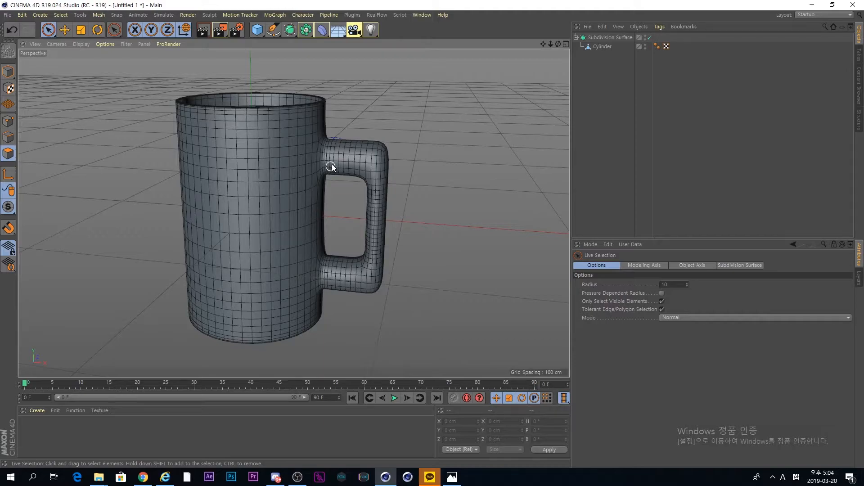
click(649, 38)
- Compare the handle with the curved one in the reference mug photo, and select the Cylinder in point mode
click(605, 46)
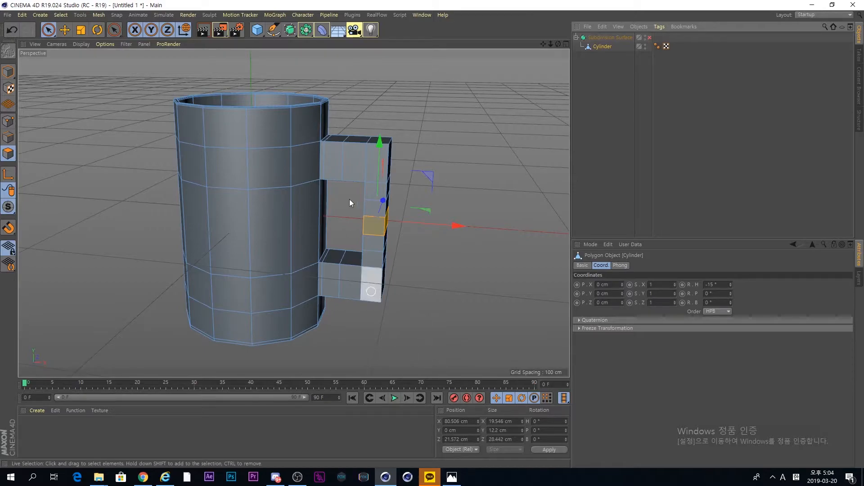
scroll(392, 216, up, 3)
click(587, 123)
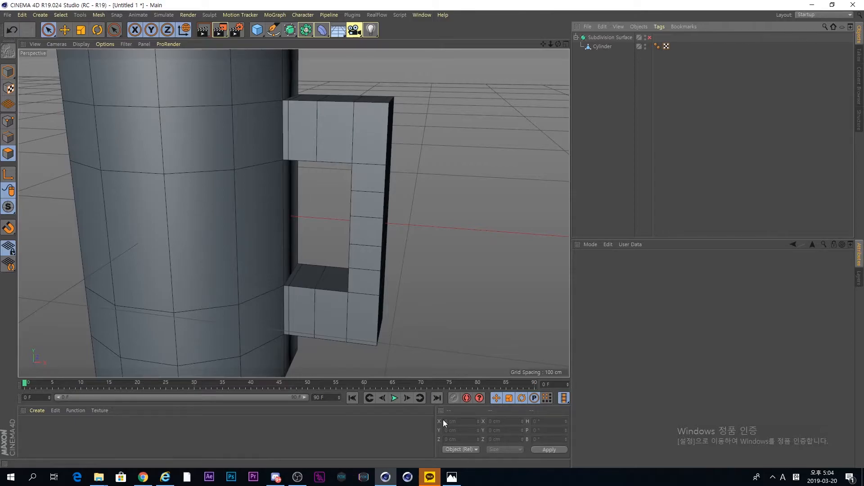
click(453, 481)
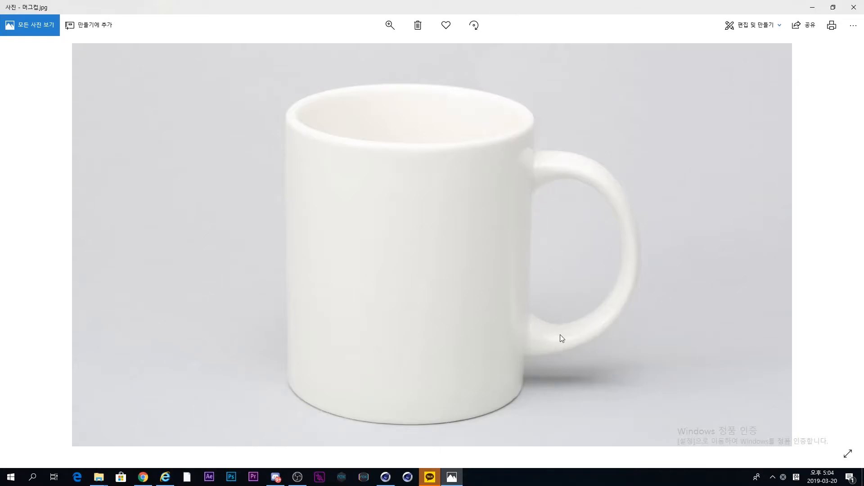
click(813, 8)
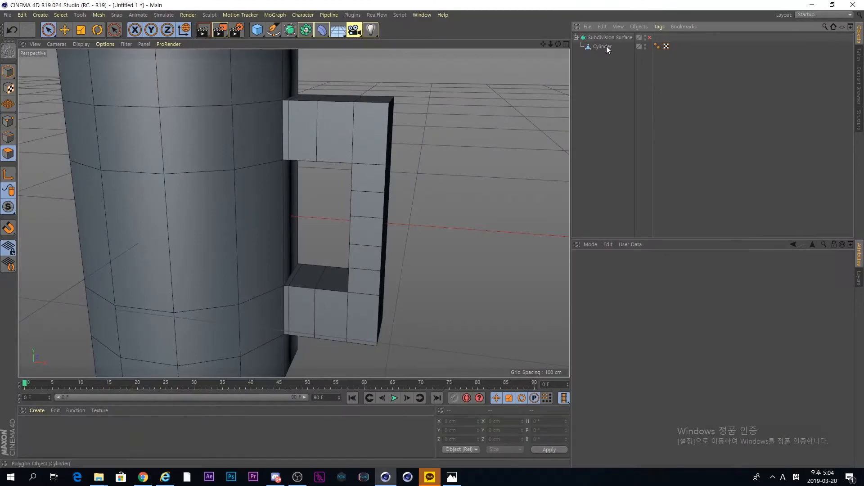
click(9, 121)
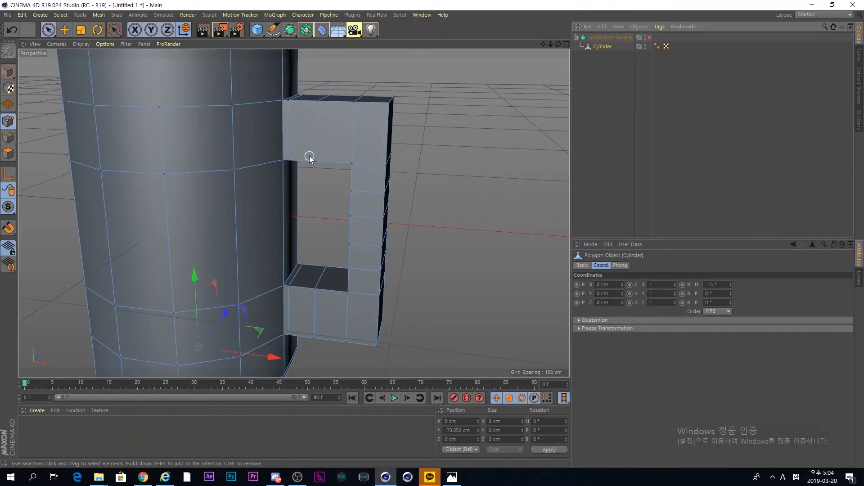
- Raise the middle points under the upper arm and lower those atop the lower arm to about Y -38 cm, and check the smoothed handle
scroll(308, 155, up, 5)
alt+drag(308, 156, 328, 141)
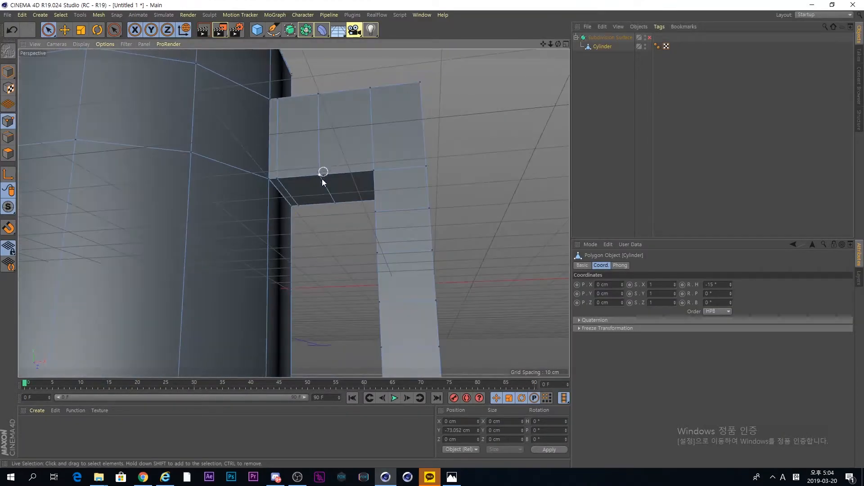
click(335, 201)
alt+drag(320, 287, 317, 247)
click(315, 328)
click(649, 38)
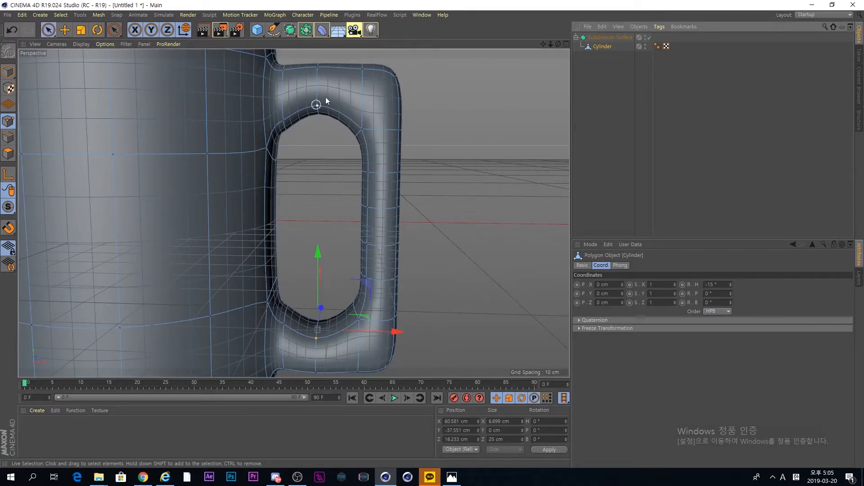
click(649, 37)
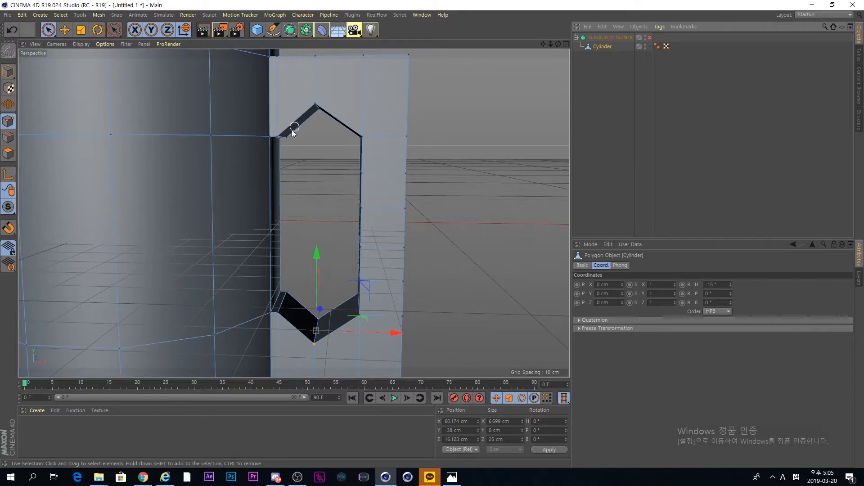
- Scale the opening's upper and lower corner points beside the handle's vertical bar apart vertically to about 71.4 cm
click(437, 249)
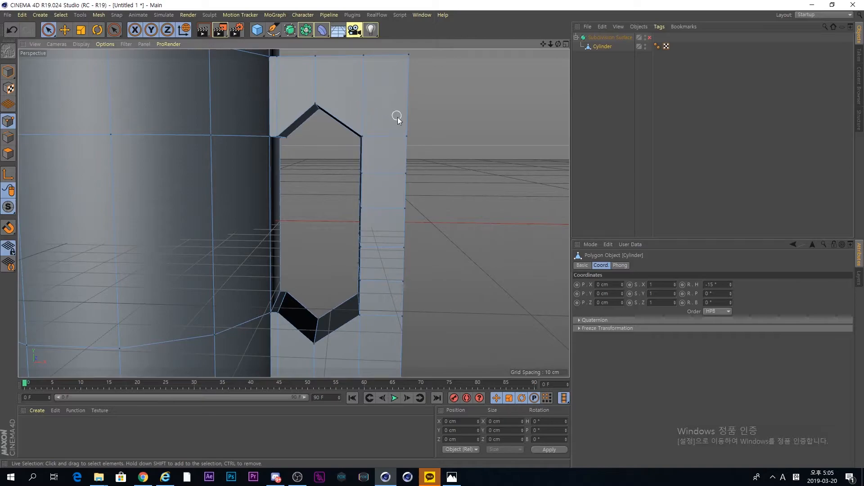
click(360, 137)
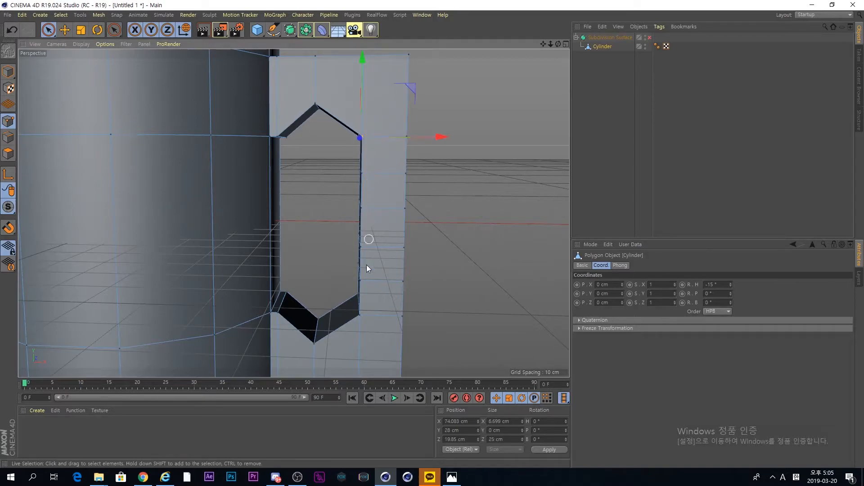
shift+click(359, 314)
key(t)
drag(359, 141, 360, 119)
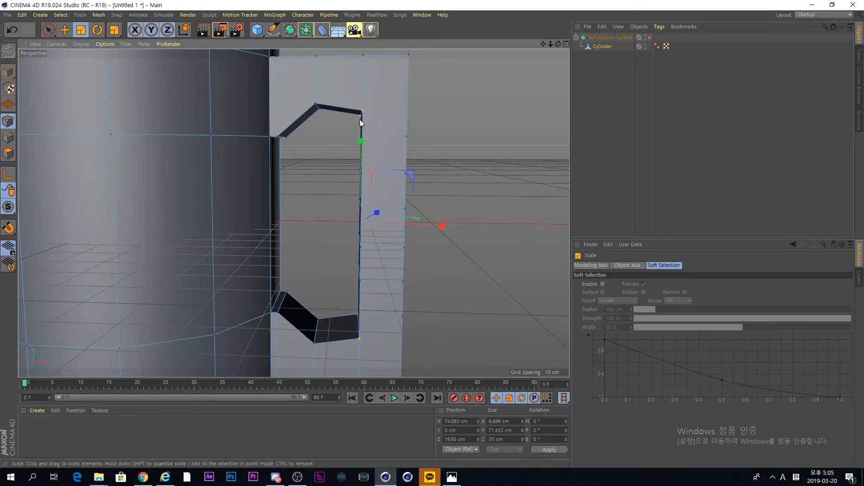
key(space)
scroll(375, 118, down, 2)
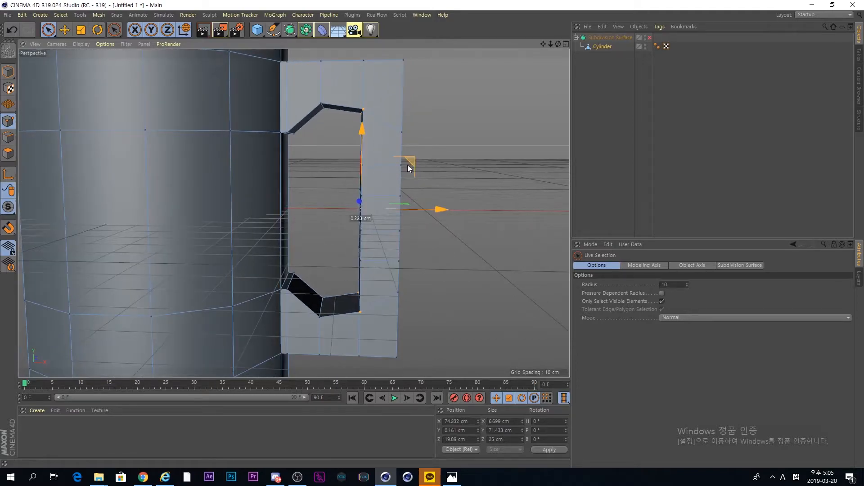
key(ctrl+z)
- Disable Only Select Visible Elements and, in the front view, select the topmost intermediate row of points on the handle's vertical bar
middle_click(397, 182)
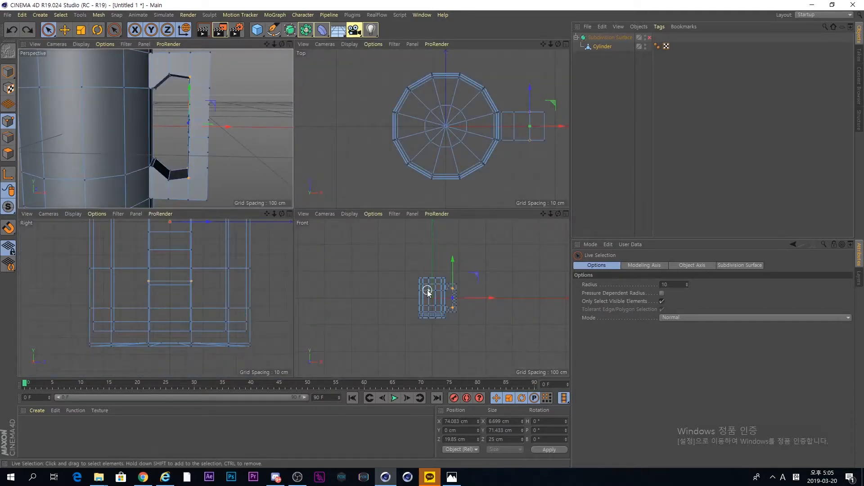
middle_click(401, 238)
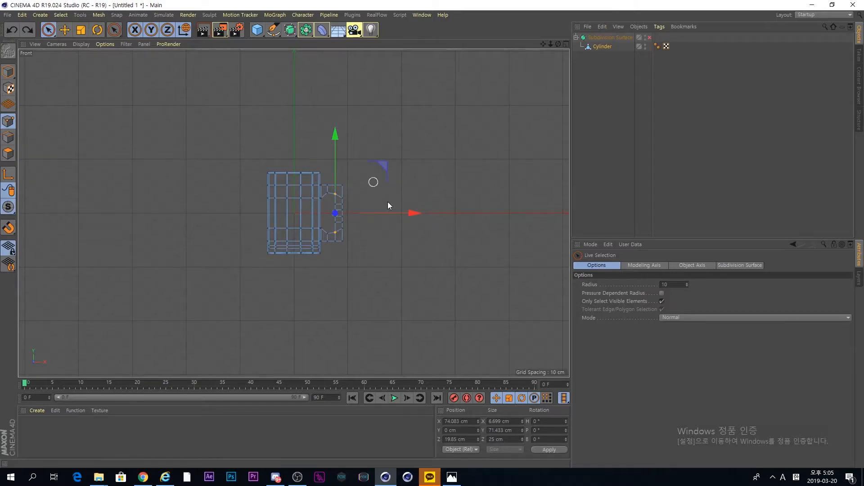
scroll(294, 193, up, 8)
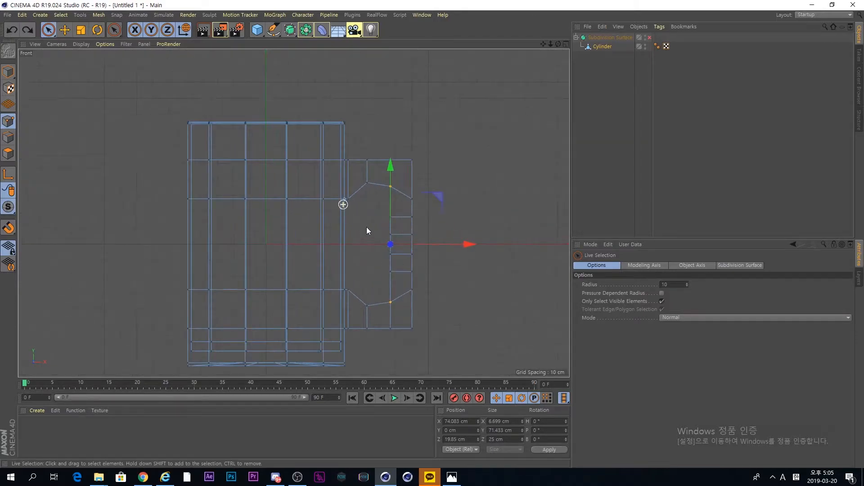
drag(379, 209, 449, 207)
alt+middle_drag(462, 238, 410, 210)
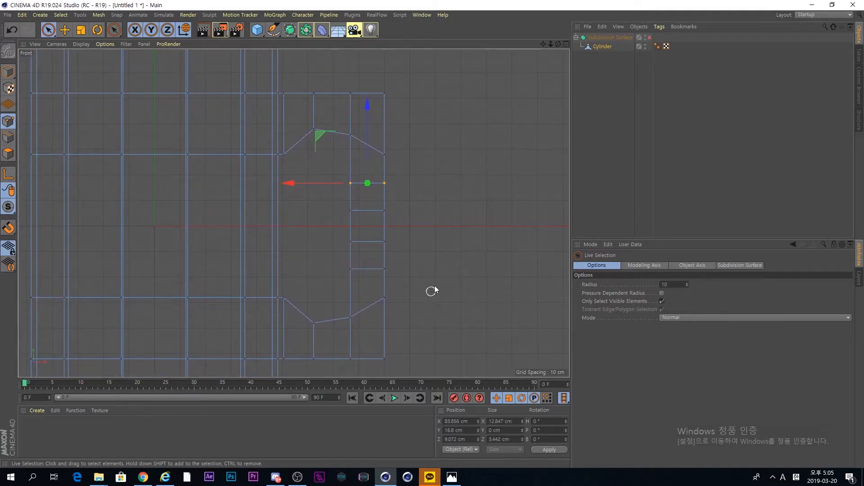
click(488, 220)
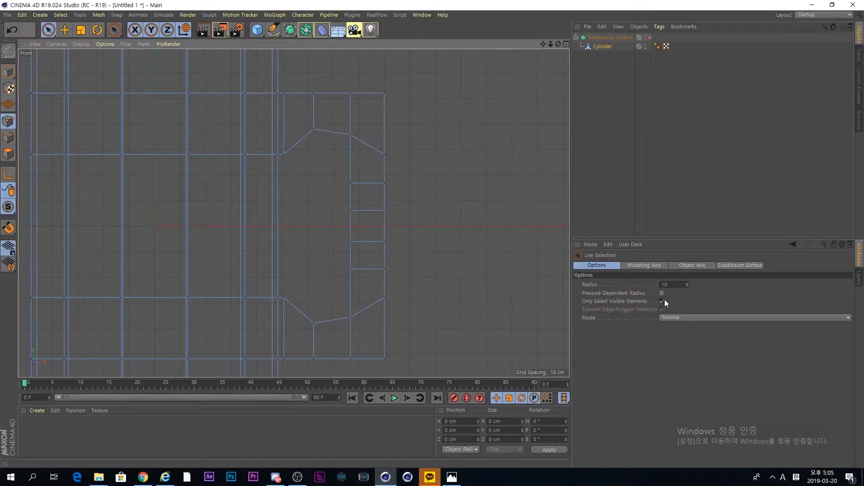
click(662, 302)
click(385, 183)
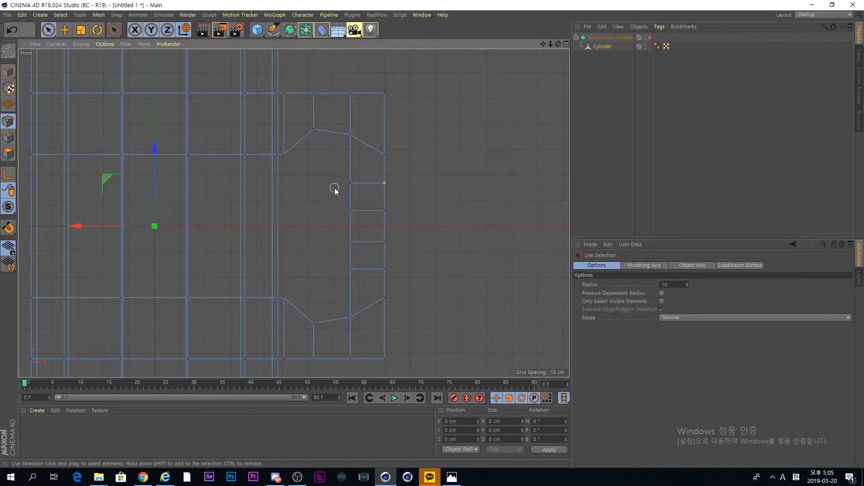
shift+click(355, 188)
- Examine the selected row of handle points from another angle in the perspective view, and return to the four-view layout
middle_click(363, 192)
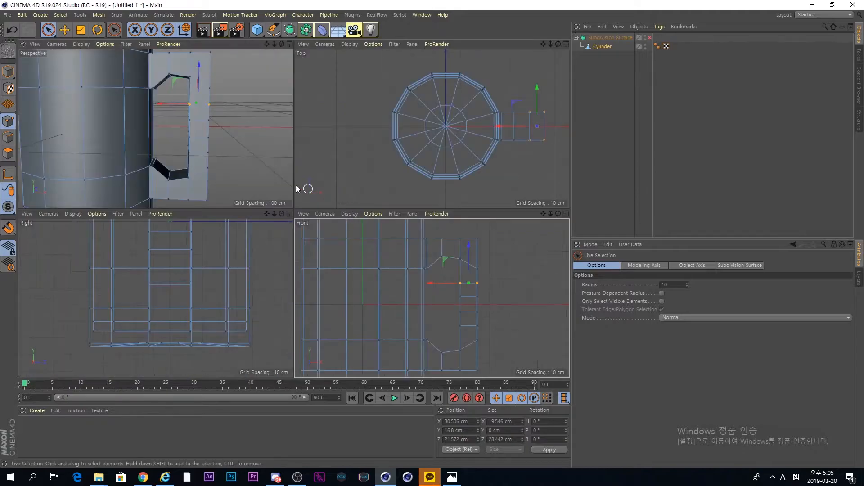
middle_click(238, 124)
alt+drag(413, 174, 429, 188)
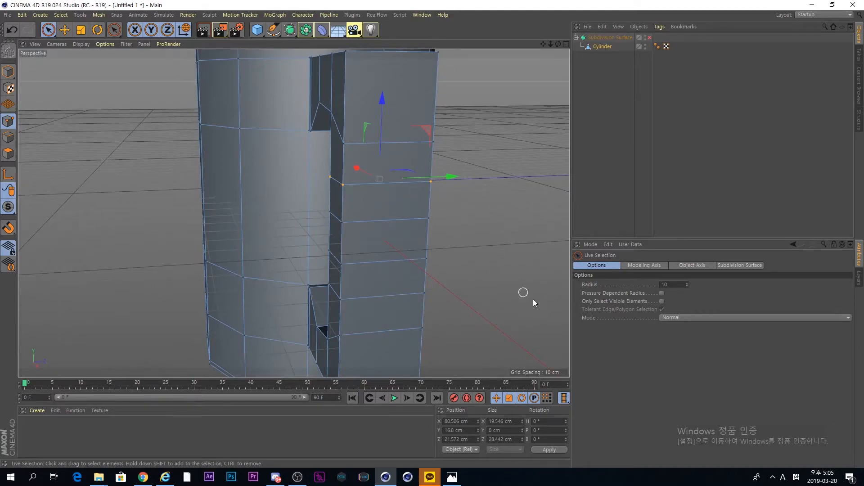
click(661, 301)
middle_click(459, 262)
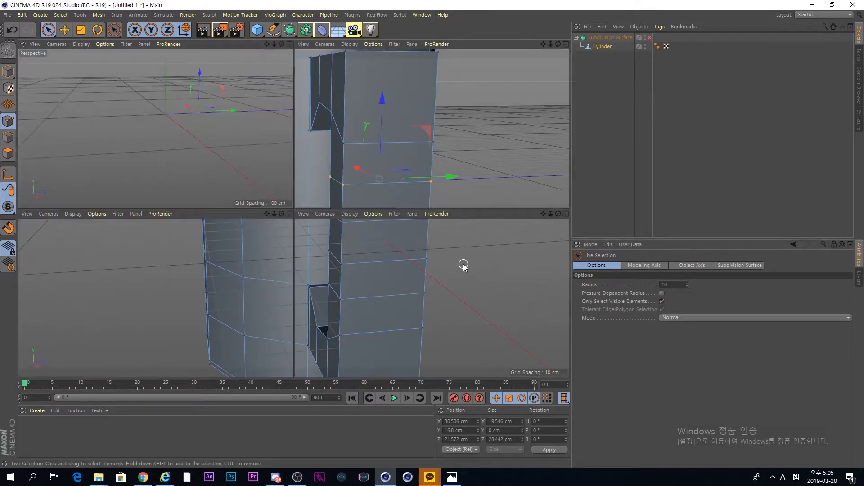
- Select all four intermediate rows of points on the handle's vertical bar, including hidden ones, in the front view
drag(465, 288, 432, 281)
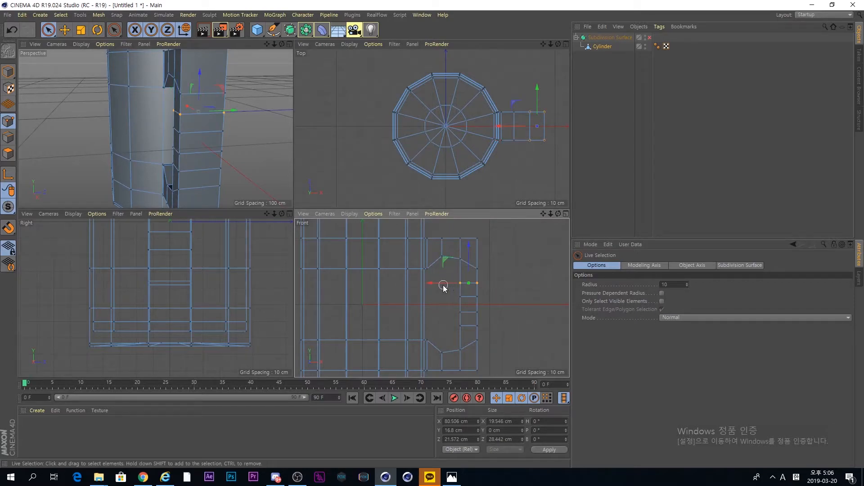
scroll(481, 286, up, 2)
drag(438, 283, 447, 283)
key(ctrl+z)
shift+drag(485, 351, 426, 348)
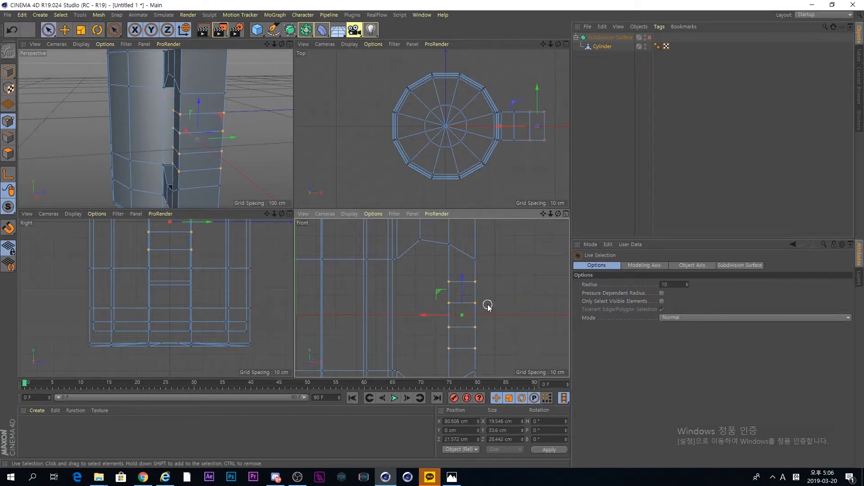
middle_click(487, 306)
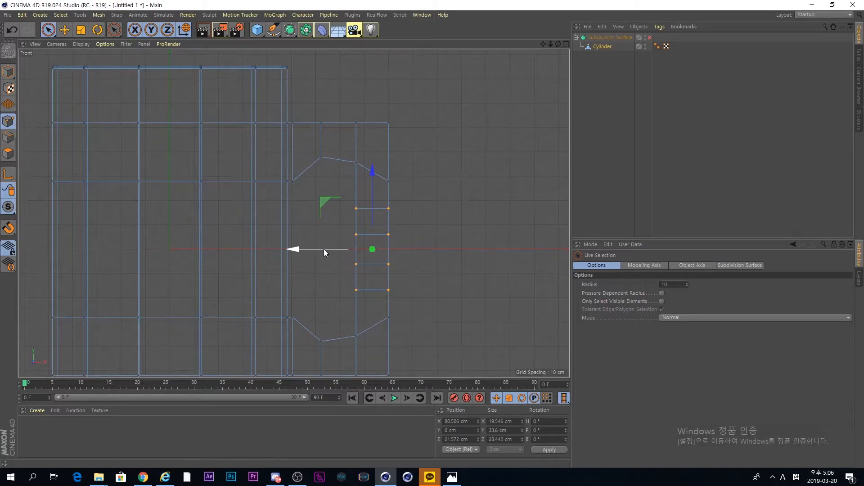
drag(323, 249, 346, 255)
key(ctrl+z)
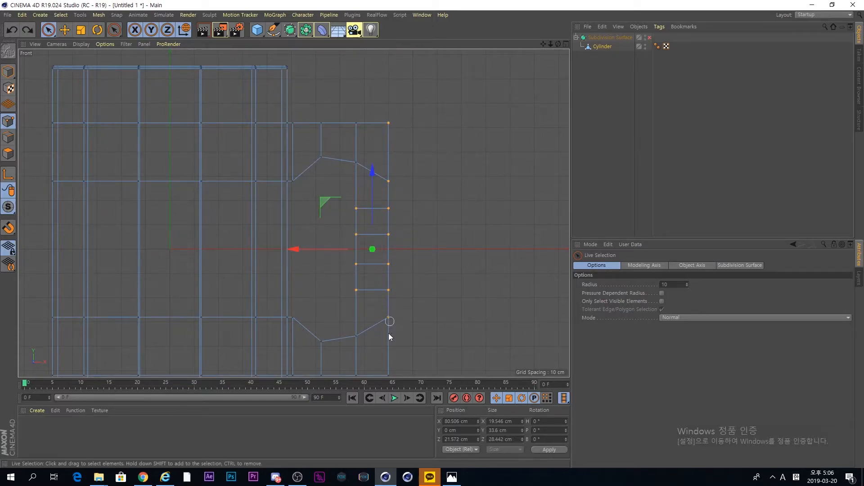
drag(305, 249, 328, 248)
ctrl+click(409, 123)
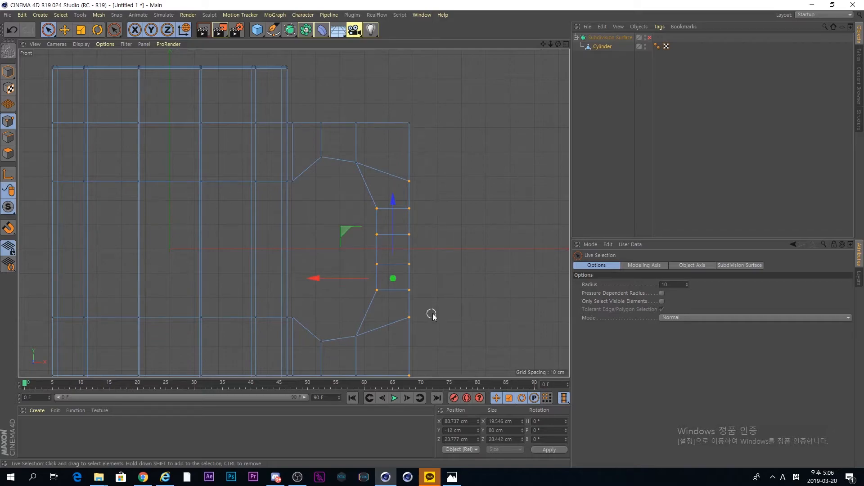
drag(410, 377, 410, 374)
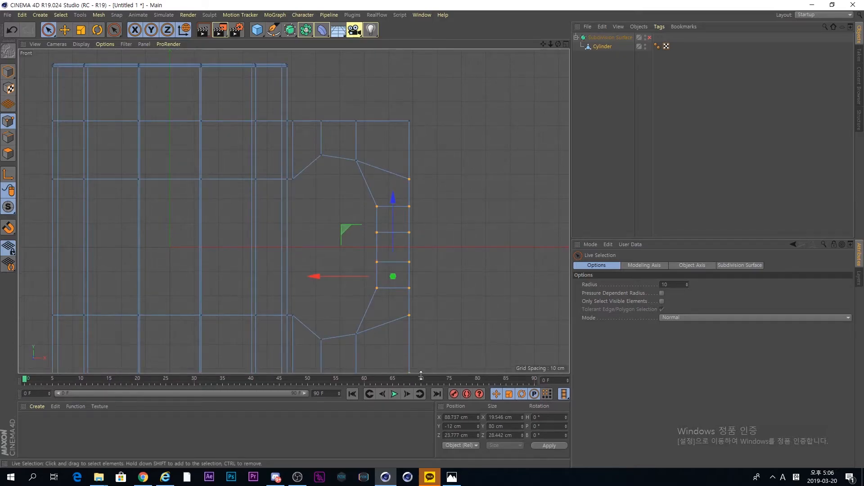
drag(422, 374, 423, 381)
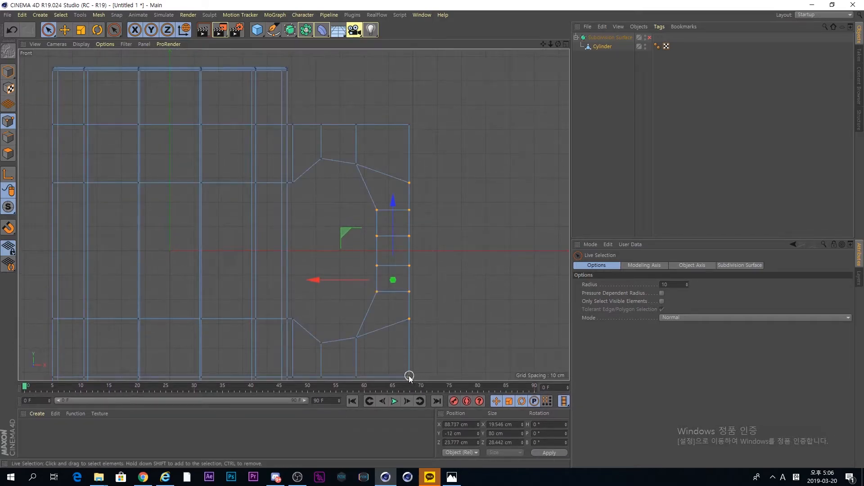
drag(325, 254, 348, 255)
key(ctrl+z)
key(ctrl+z)
- Move the bar's four rows and the adjoining outer points, without the corners, outward to about X 88.2 cm, and the rows alone to about 94.6 cm
ctrl+click(389, 126)
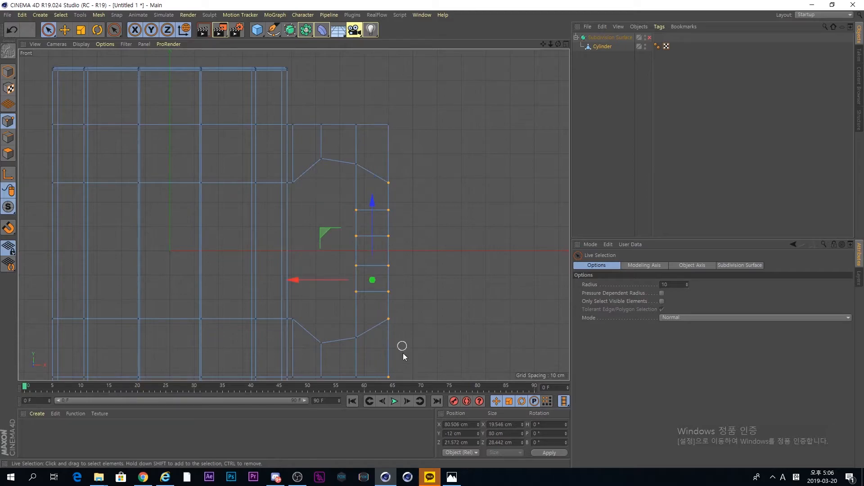
ctrl+click(390, 375)
drag(320, 251, 339, 256)
ctrl+click(407, 182)
ctrl+click(411, 320)
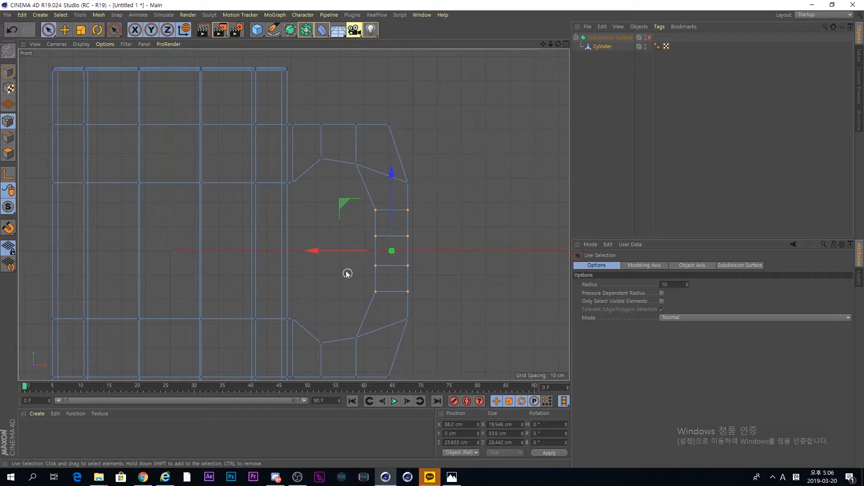
drag(344, 252, 366, 255)
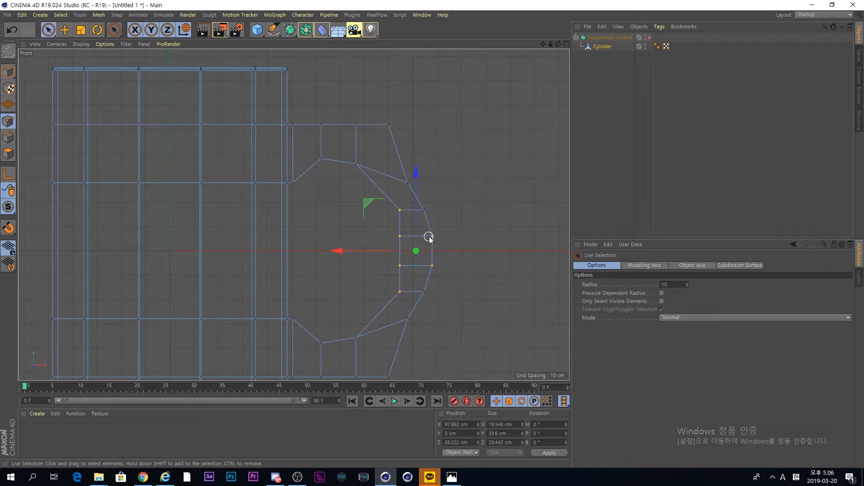
ctrl+click(433, 265)
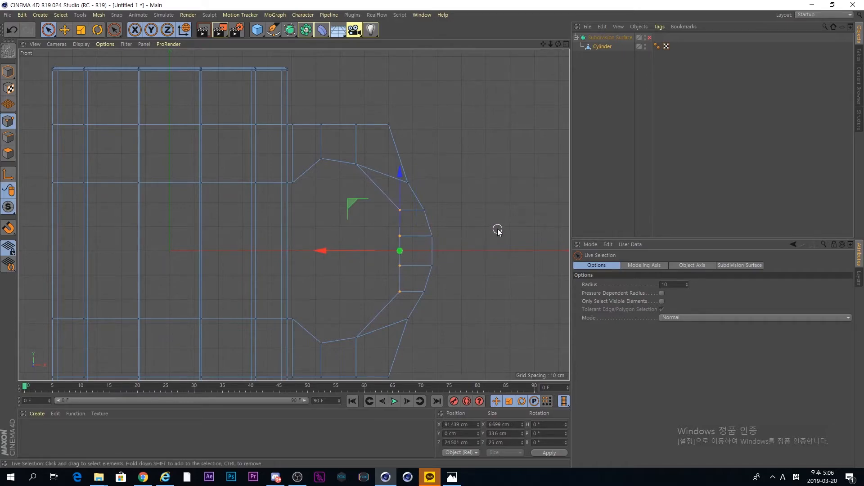
drag(346, 251, 354, 252)
key(ctrl+z)
key(ctrl+z)
key(ctrl+z)
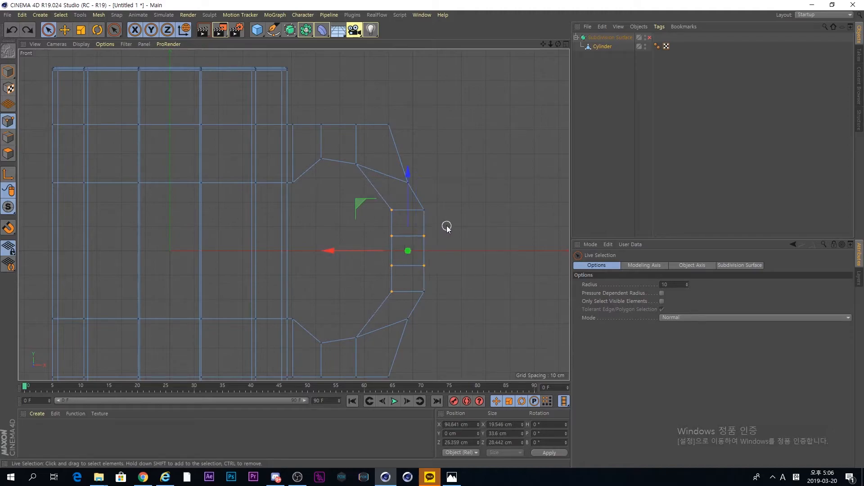
- Move only the two middle rows of points on the handle's vertical bar further outward to round its outline
ctrl+click(397, 215)
click(362, 263)
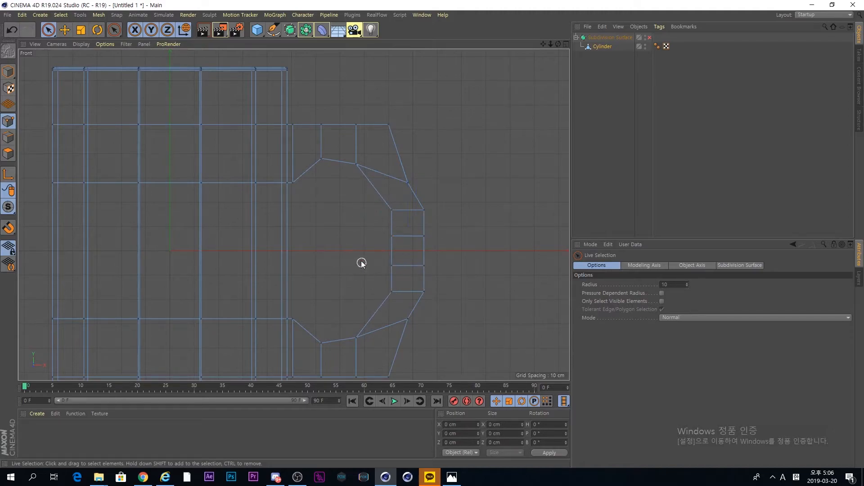
click(391, 240)
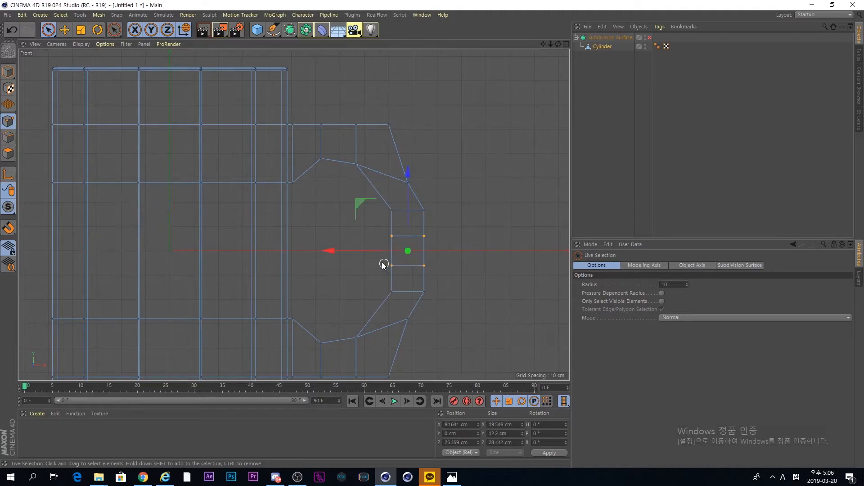
drag(345, 250, 352, 254)
click(487, 235)
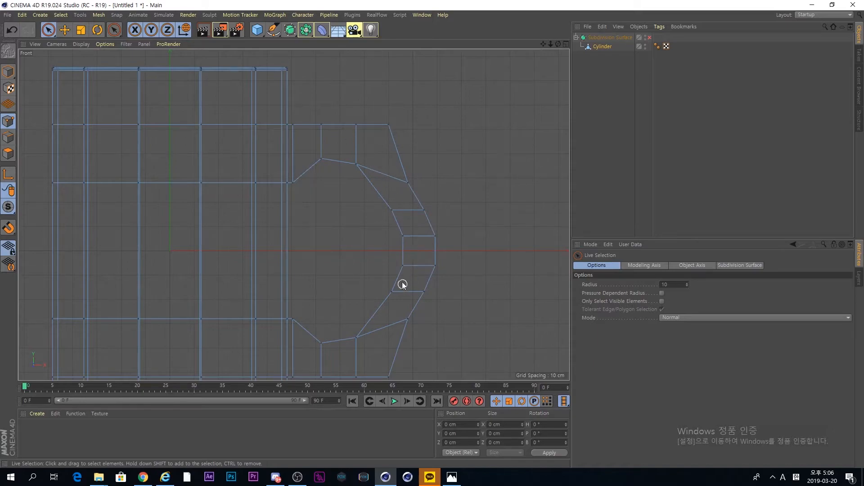
- Move the handle's upper and lower outer corner points inward to about X 84.4 cm and scale them vertically to about 88 cm apart
click(389, 123)
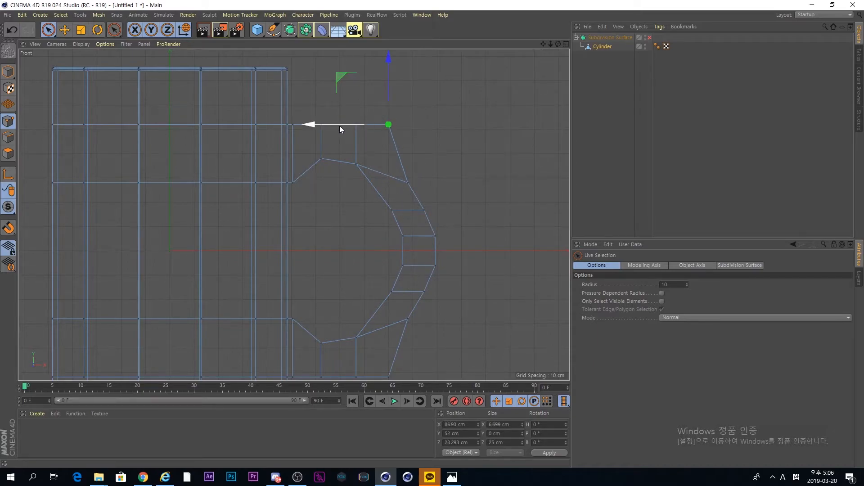
shift+click(392, 377)
drag(321, 253, 309, 248)
mouse_move(376, 176)
mouse_down()
mouse_move(377, 197)
mouse_move(379, 184)
mouse_up()
key(ctrl+z)
key(t)
key(space)
drag(323, 252, 326, 257)
drag(380, 206, 379, 207)
key(ctrl+z)
key(t)
drag(382, 174, 382, 176)
key(space)
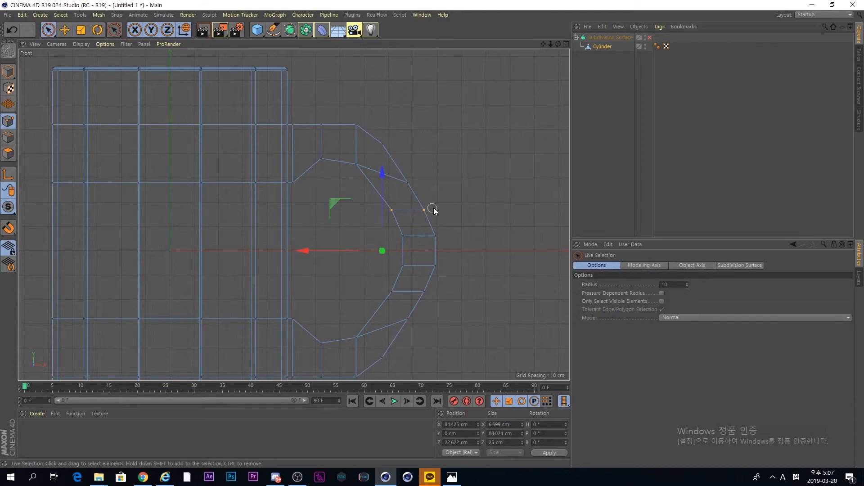
- Move the vertical bar's first and fourth point rows inward to about X 93 cm, and its two middle rows to about 96.3 cm
shift+drag(392, 292, 446, 291)
drag(369, 250, 436, 236)
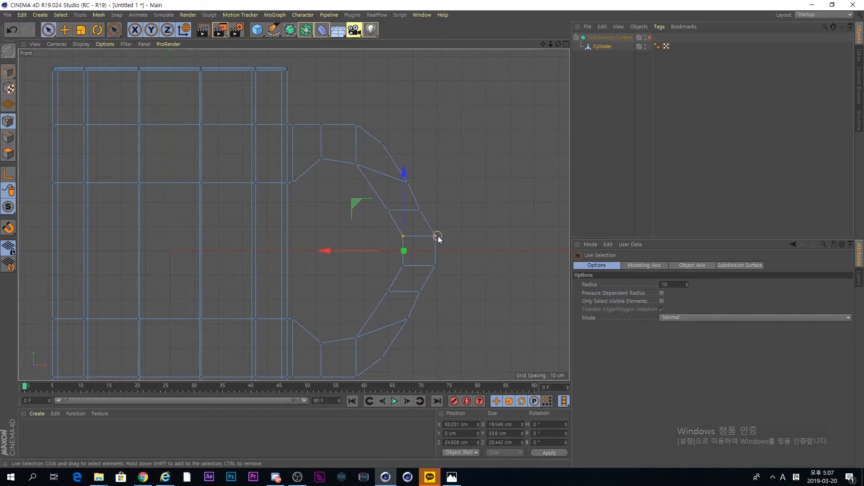
drag(408, 269, 404, 266)
drag(339, 251, 327, 230)
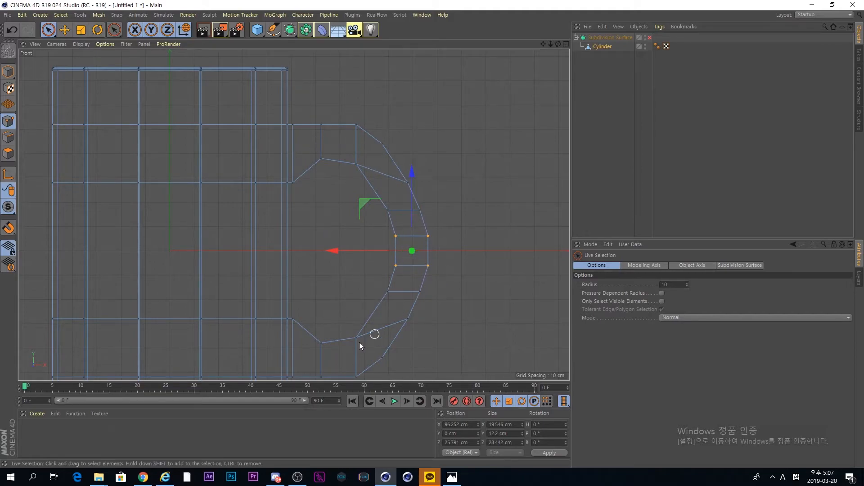
- Scale the handle's upper and lower outer corner points at about X 74.1 cm vertically closer together
click(356, 125)
shift+click(357, 377)
key(t)
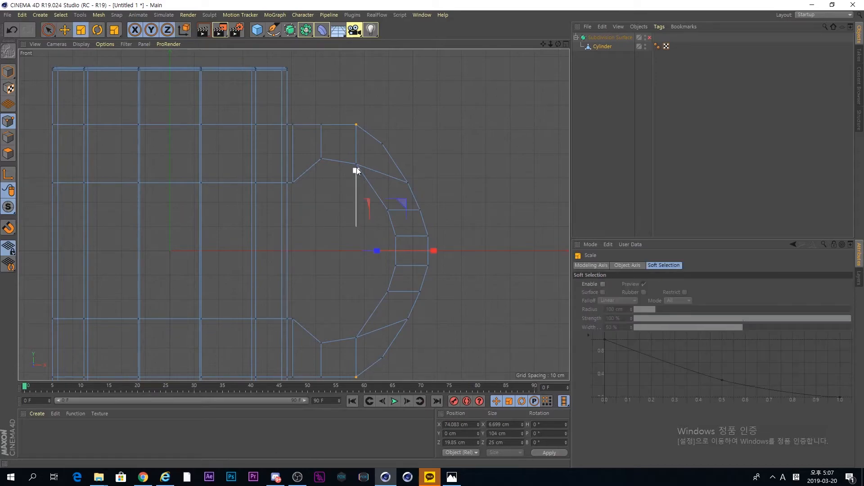
drag(355, 168, 355, 172)
key(space)
click(343, 220)
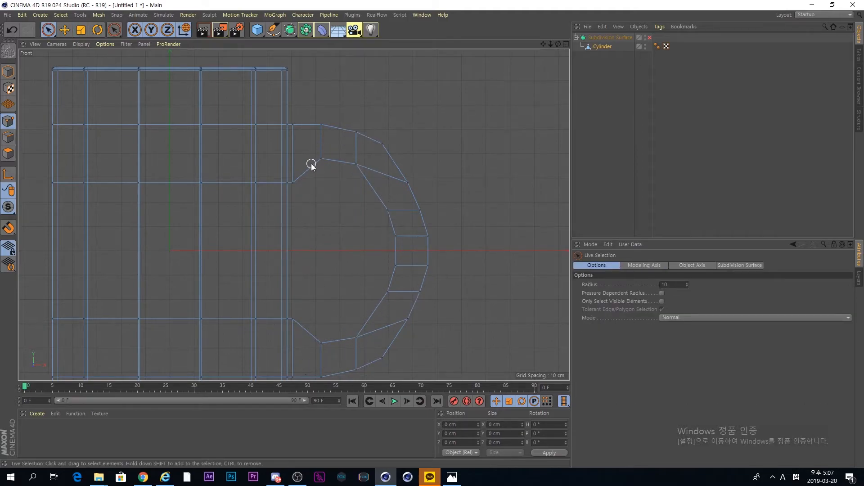
- Scale the two inner points where the handle's arms meet the cup slightly farther apart vertically
click(294, 321)
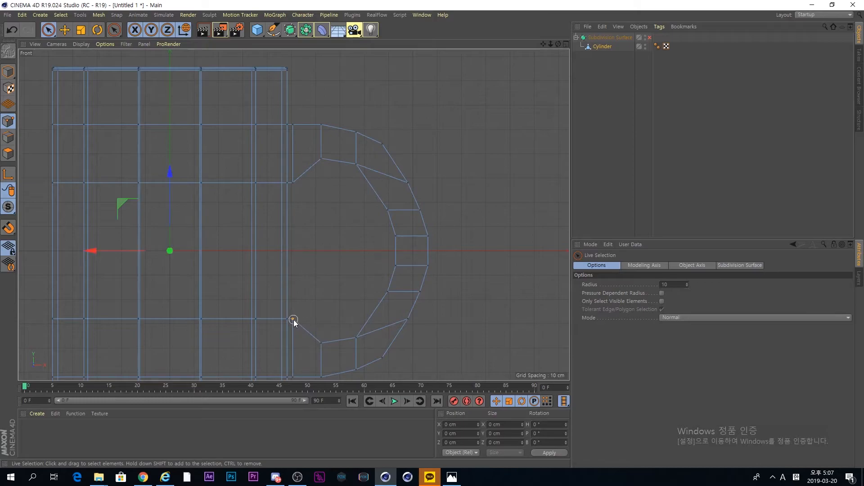
click(299, 187)
click(293, 183)
shift+click(294, 319)
key(t)
drag(291, 170, 292, 167)
key(space)
click(316, 204)
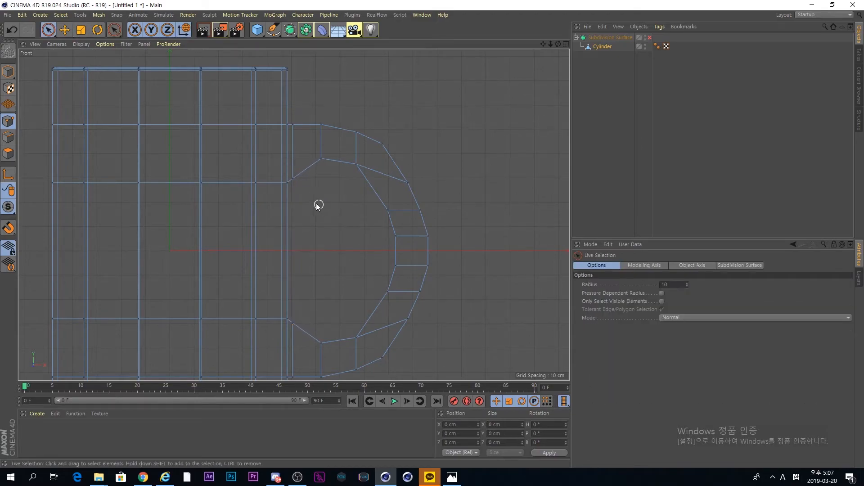
- Turn on the Subdivision Surface and examine the smoothed mug and handle from several angles in perspective
middle_click(360, 249)
middle_click(227, 202)
scroll(308, 211, down, 4)
alt+drag(280, 210, 405, 224)
scroll(322, 189, down, 2)
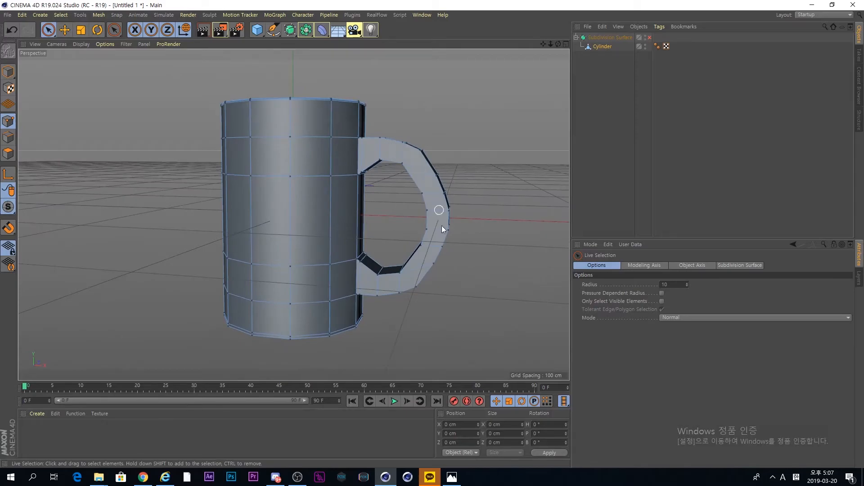
click(649, 38)
click(504, 158)
alt+drag(389, 291, 437, 234)
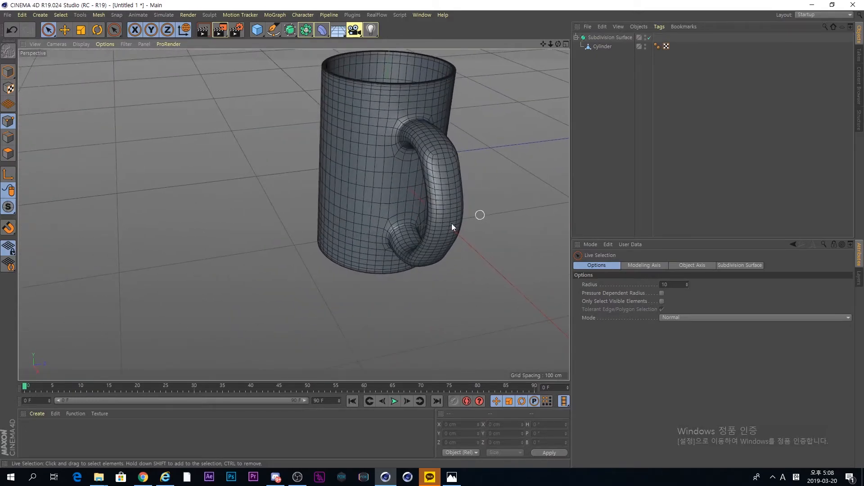
alt+drag(349, 214, 391, 180)
scroll(392, 180, up, 3)
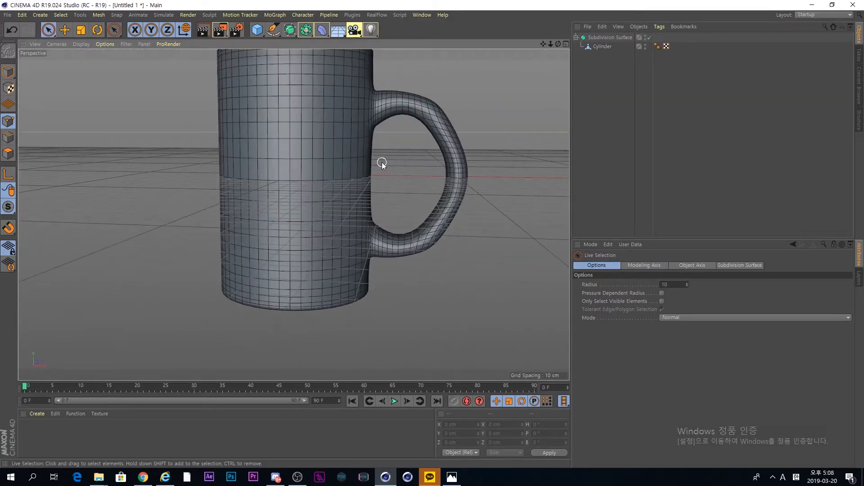
alt+middle_drag(382, 162, 387, 217)
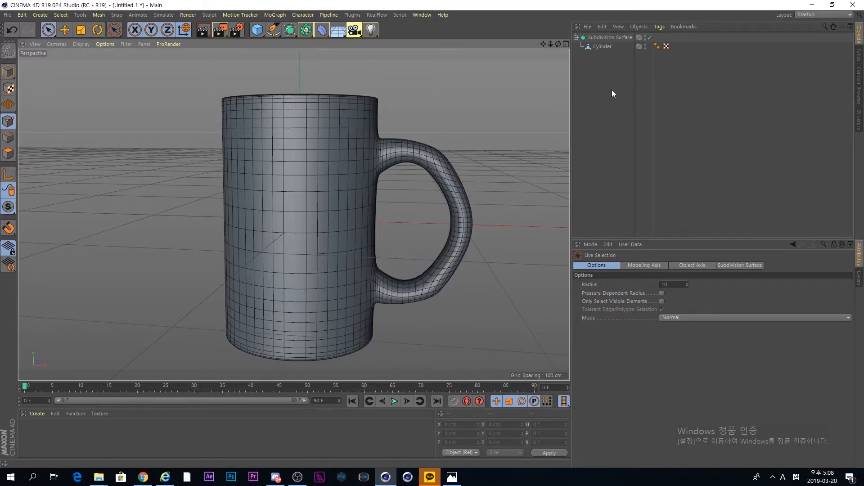
- Reselect the cylinder mesh and turn off the Subdivision Surface for editing the handle from above
click(613, 47)
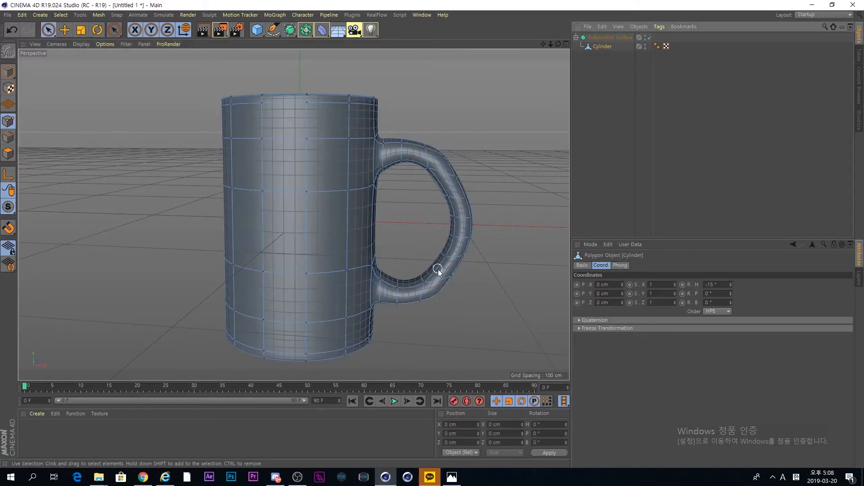
middle_click(431, 312)
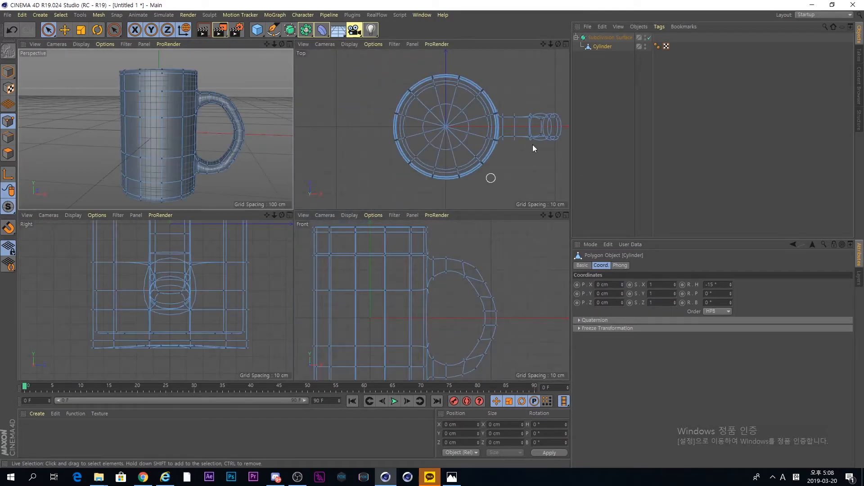
middle_click(540, 137)
middle_click(520, 192)
click(649, 38)
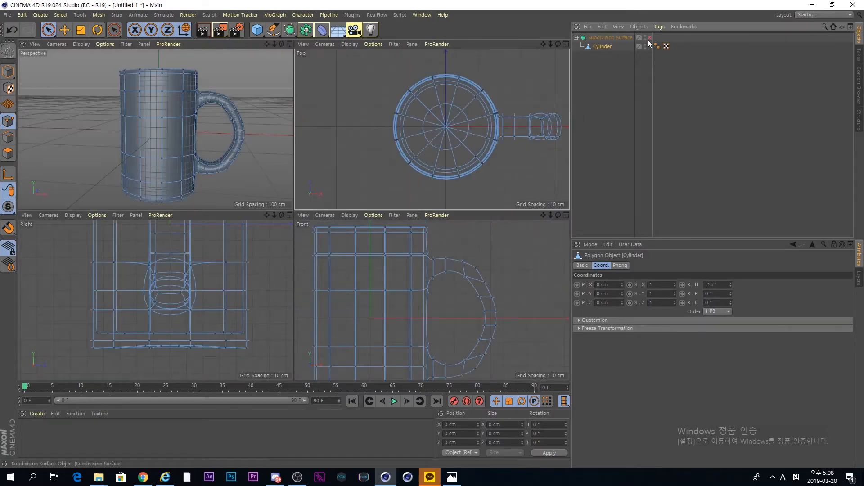
middle_click(480, 142)
scroll(476, 180, up, 1)
alt+middle_drag(468, 215, 324, 236)
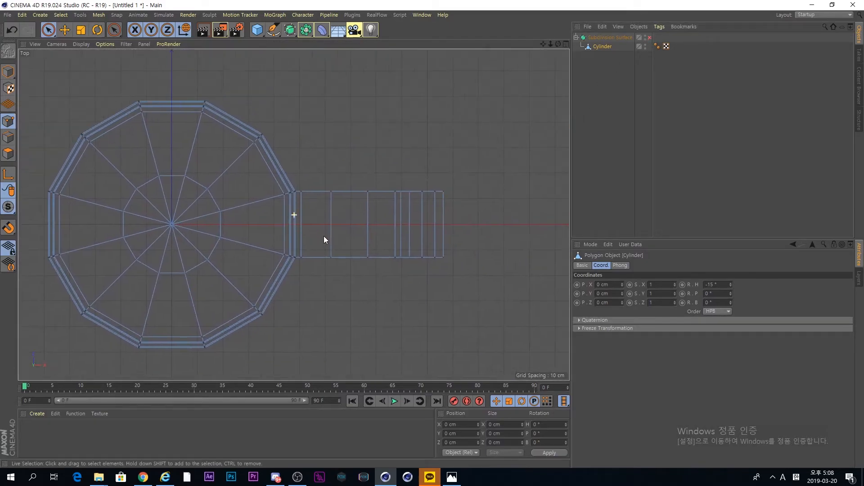
- Narrow the handle's point rows across its width from the cup outward, scaling those at about X 85.5 cm to about 76%
click(332, 192)
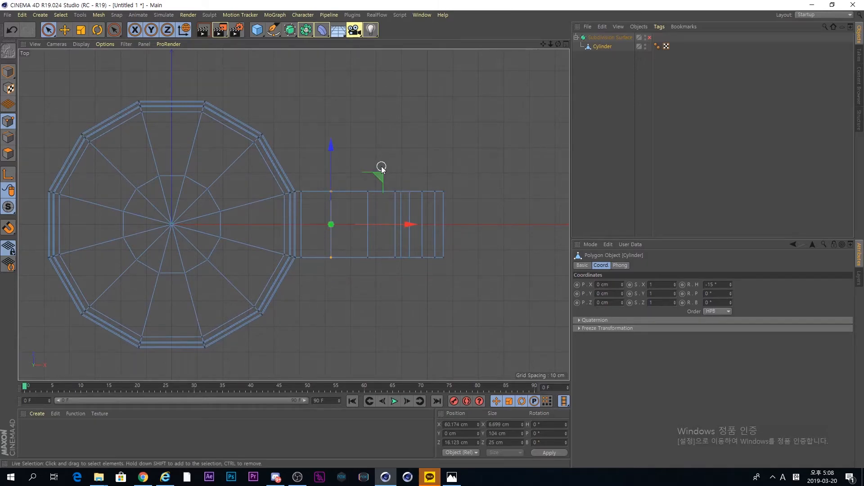
key(t)
key(w)
drag(329, 142, 330, 155)
key(space)
mouse_move(371, 266)
mouse_down()
mouse_move(367, 144)
mouse_move(369, 166)
mouse_move(397, 155)
mouse_move(398, 162)
mouse_up()
key(space)
key(space)
key(space)
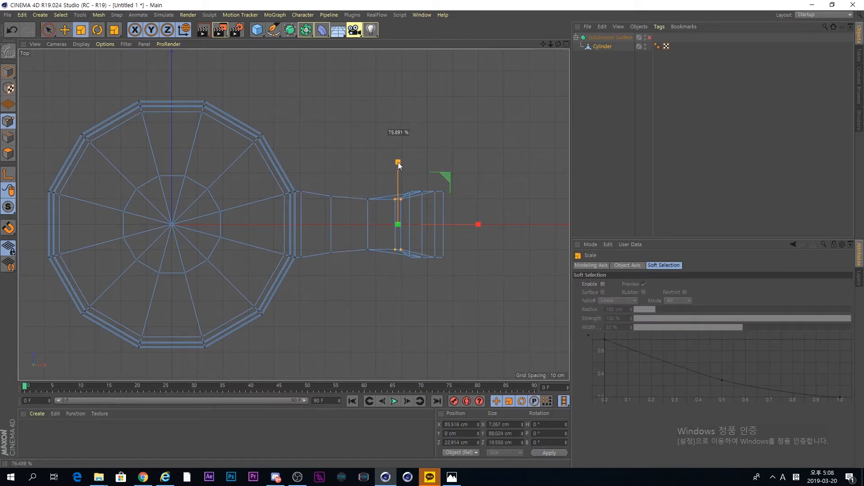
- Narrow the handle rows at about X 92.2 cm and the outermost rows at about X 101.1 cm, the latter to about 13.9 cm in Z
key(space)
click(423, 256)
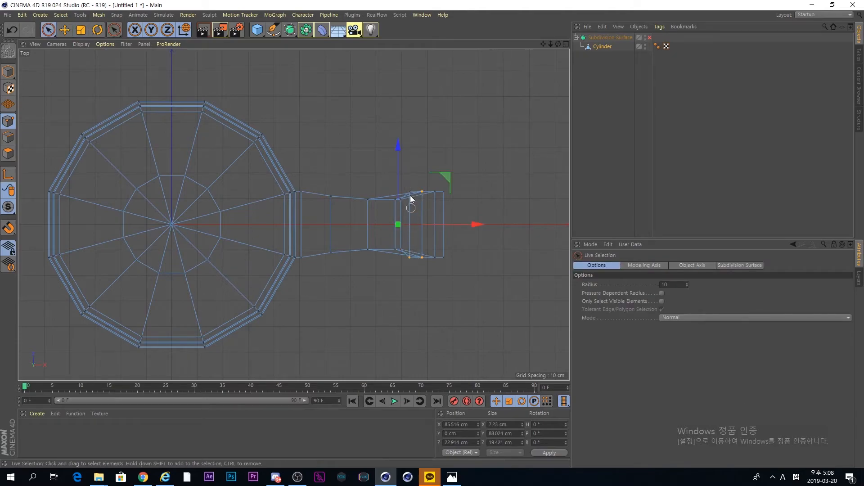
key(space)
drag(415, 144, 416, 173)
key(space)
click(441, 192)
key(space)
drag(440, 145, 442, 185)
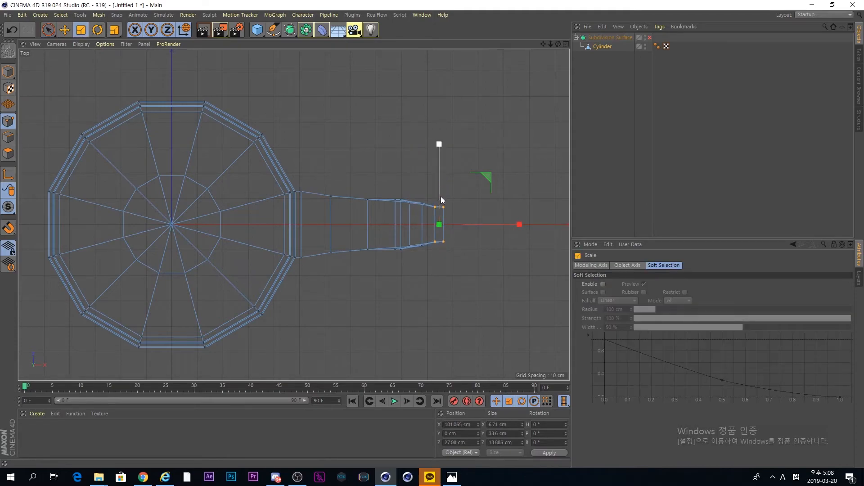
key(space)
- Check the tapered handle in perspective and undo the narrowing of its rows from about X 85.5 cm outward
middle_click(411, 222)
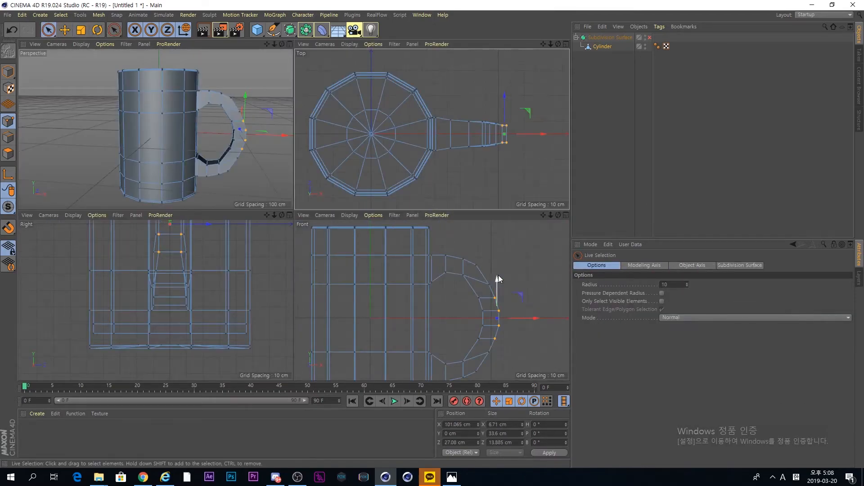
middle_click(239, 138)
alt+drag(473, 213, 399, 251)
scroll(485, 194, up, 3)
alt+drag(467, 244, 542, 201)
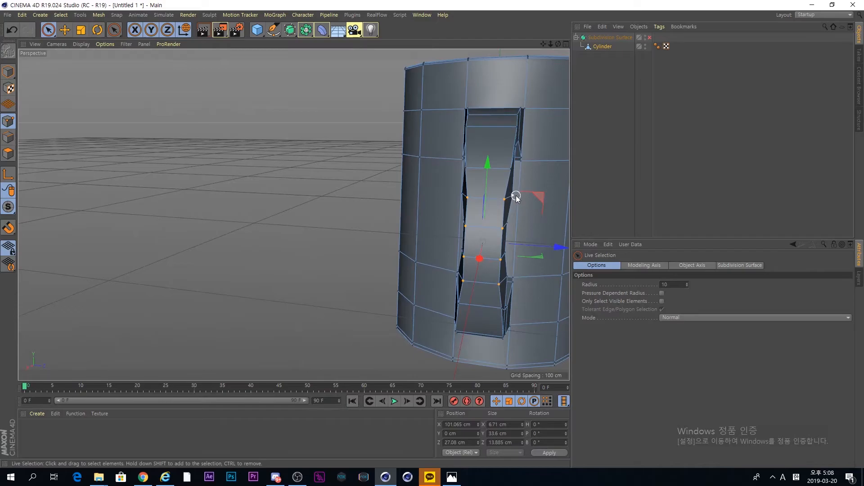
key(ctrl+z)
key(ctrl+z)
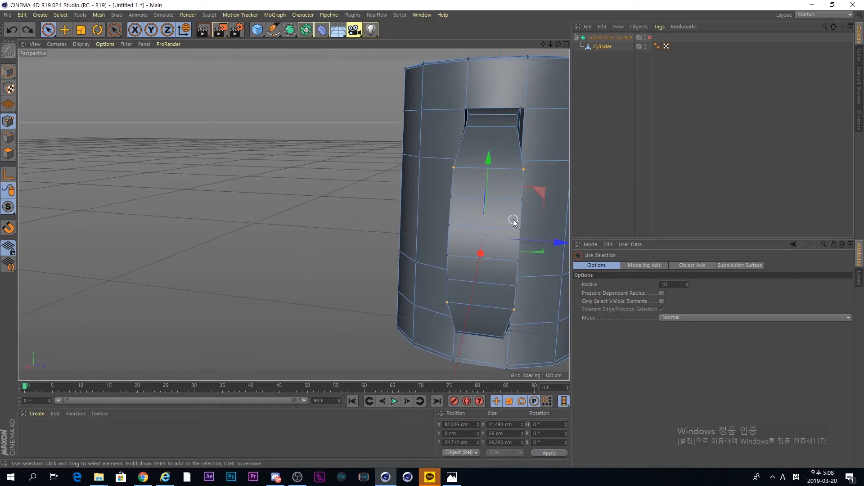
alt+drag(505, 203, 496, 265)
key(ctrl+z)
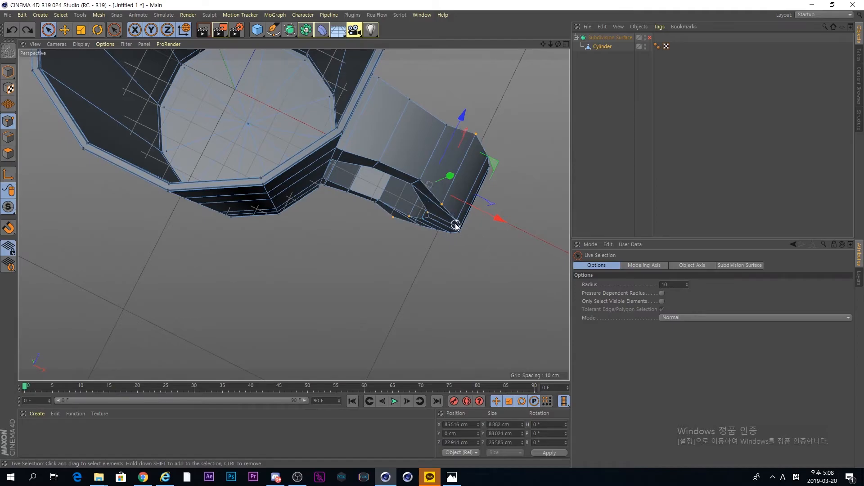
- Narrow the two handle rows around X 85.5 cm and the row just beyond them together across the handle's width
middle_click(447, 222)
middle_click(481, 145)
scroll(432, 213, up, 8)
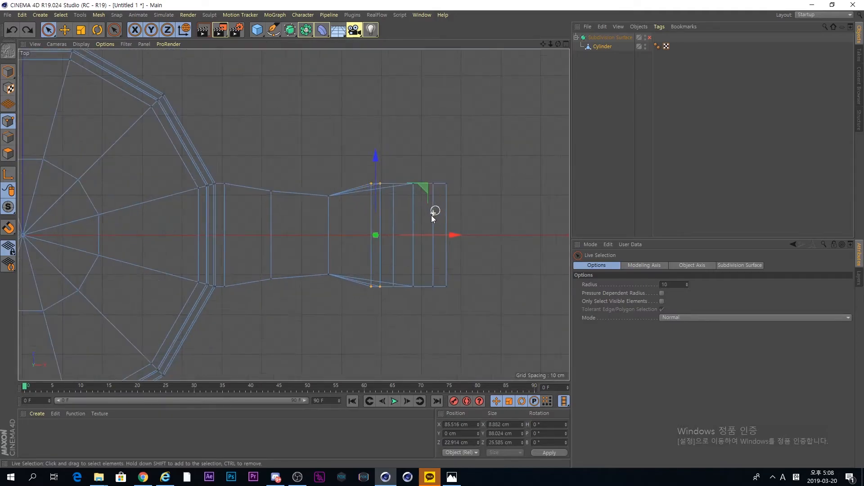
shift+click(361, 180)
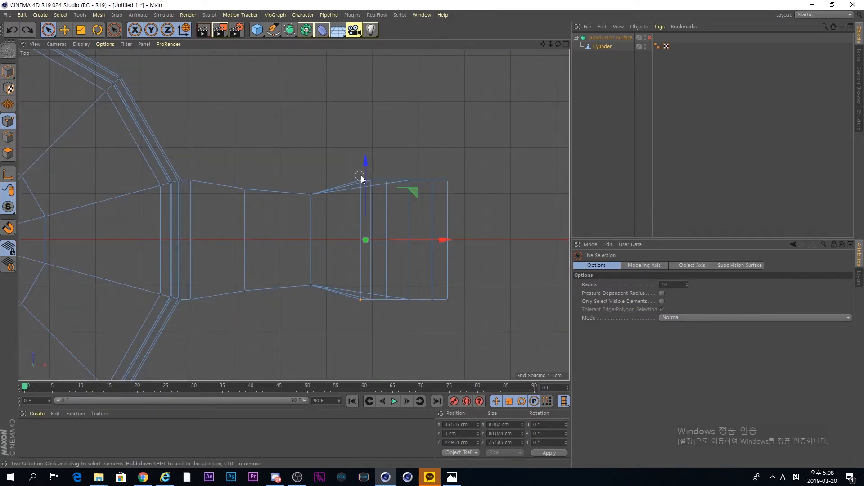
shift+click(370, 299)
shift+click(370, 180)
mouse_move(391, 181)
mouse_down()
mouse_move(385, 299)
mouse_move(371, 204)
mouse_move(383, 272)
mouse_move(380, 257)
mouse_up()
key(t)
mouse_move(372, 161)
mouse_down()
mouse_move(373, 185)
mouse_move(408, 206)
mouse_move(409, 309)
mouse_up()
key(space)
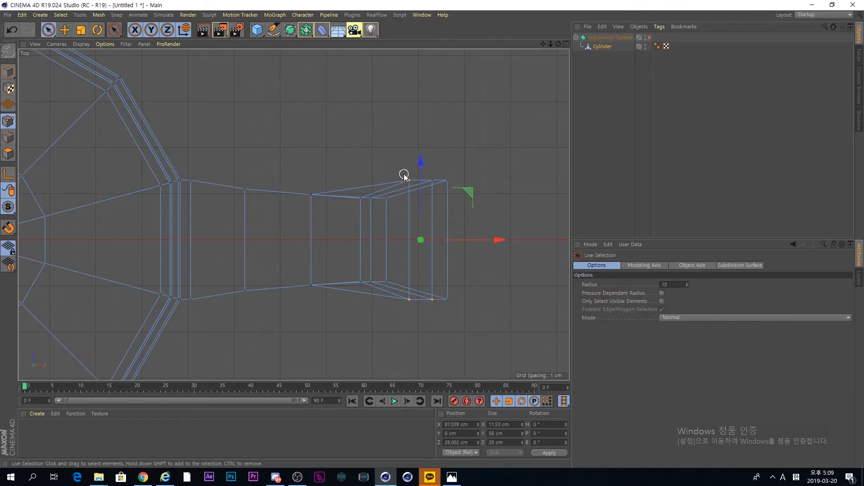
- Try to narrow the two handle rows centred at about X 97 cm together to a Z size of 17.5 cm
key(t)
mouse_move(423, 161)
mouse_down()
mouse_move(423, 190)
mouse_move(445, 188)
mouse_up()
key(space)
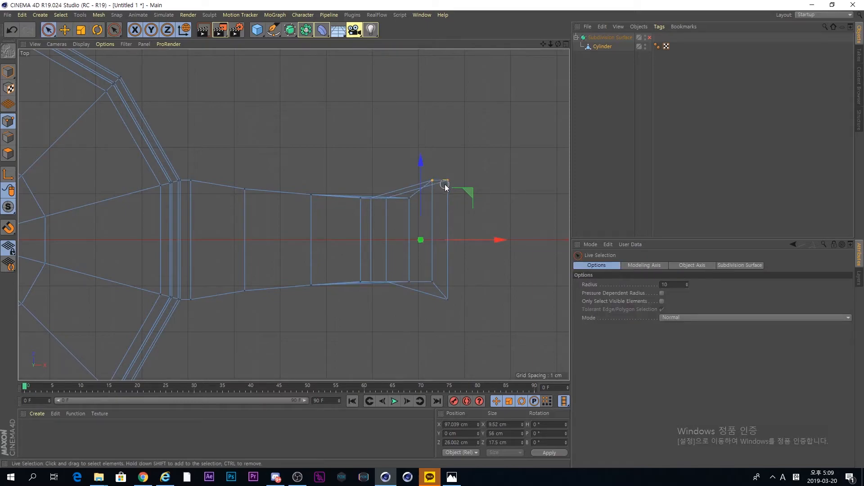
key(ctrl+z)
key(ctrl+z)
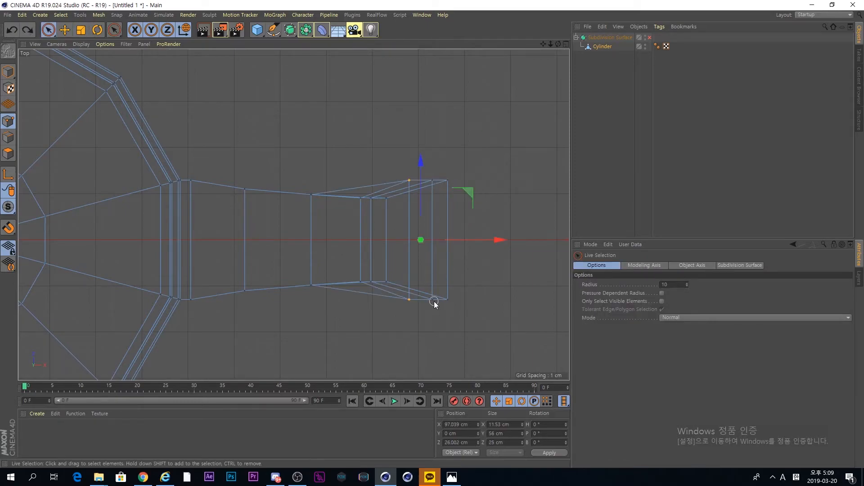
- Narrow the handle row at about X 94.6 cm to a Z size of about 17.1 cm and the outermost rows to about 17.5 cm
key(t)
mouse_move(412, 166)
mouse_down()
mouse_move(414, 188)
mouse_move(446, 184)
mouse_up()
key(space)
shift+drag(449, 298, 433, 302)
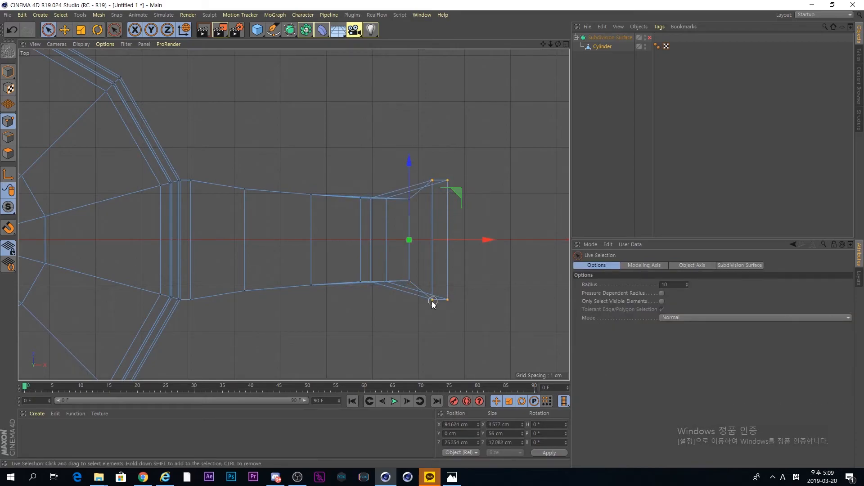
key(t)
drag(439, 161, 435, 186)
key(space)
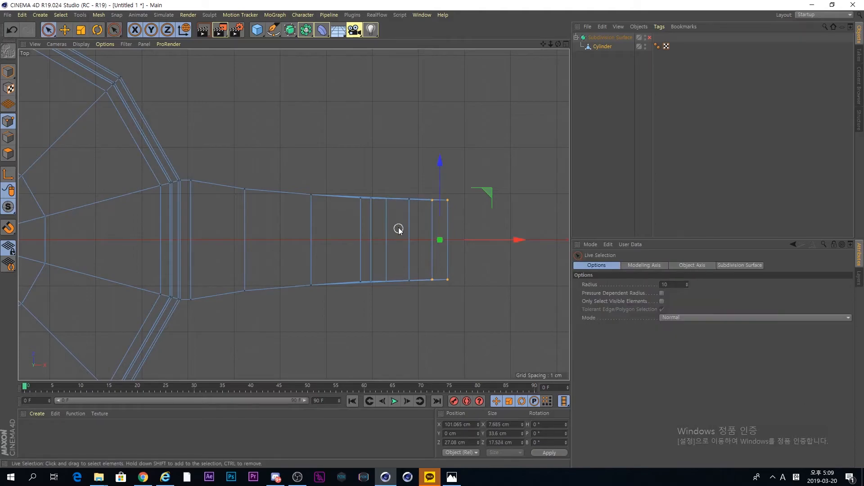
- Deselect the mesh, turn on the Subdivision Surface and inspect the tapered handle up close in perspective
middle_click(398, 223)
middle_click(273, 163)
alt+drag(497, 263, 451, 194)
scroll(451, 195, down, 3)
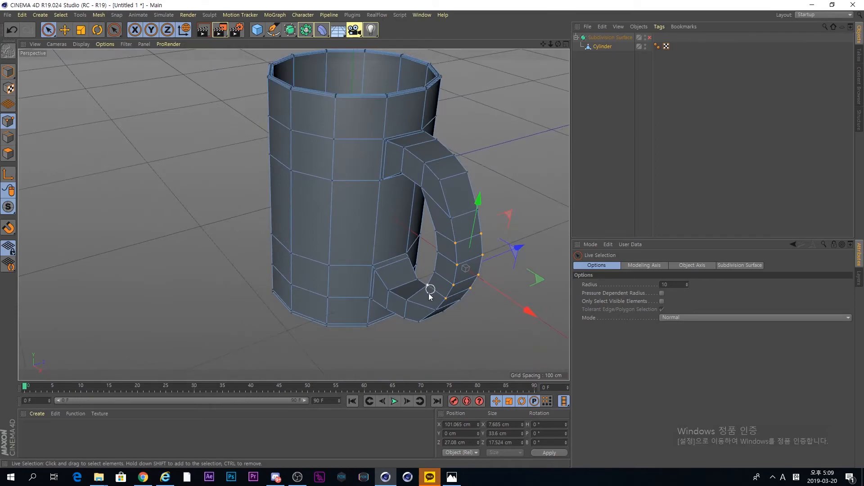
click(625, 179)
alt+drag(423, 256, 531, 238)
alt+middle_drag(531, 238, 417, 261)
alt+drag(417, 261, 400, 247)
click(650, 37)
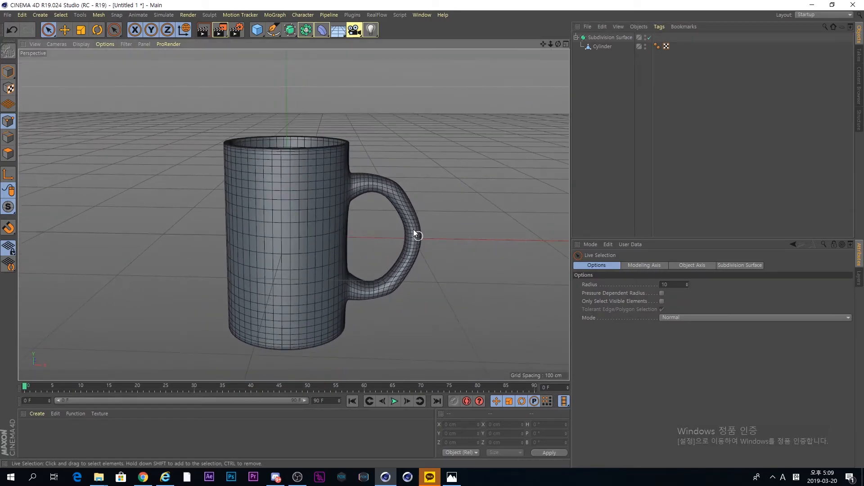
scroll(386, 283, up, 3)
scroll(386, 287, up, 2)
alt+drag(377, 290, 401, 261)
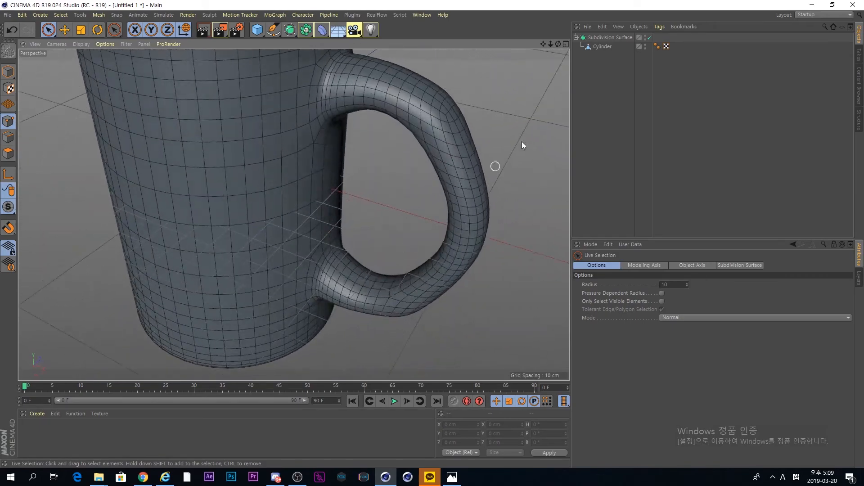
- Enable Only Select Visible Elements and scale the lower arm's two inner points at about X 60.6 cm across the handle's width
click(601, 47)
click(352, 293)
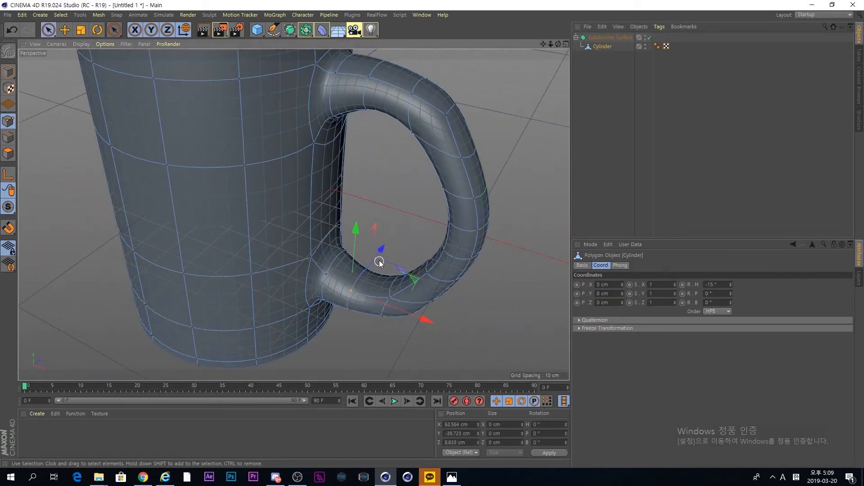
alt+drag(372, 279, 382, 270)
shift+click(370, 264)
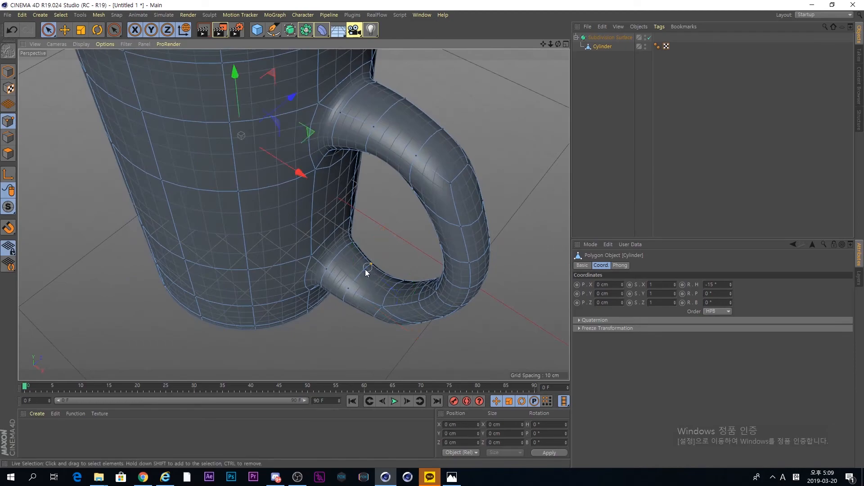
key(t)
key(space)
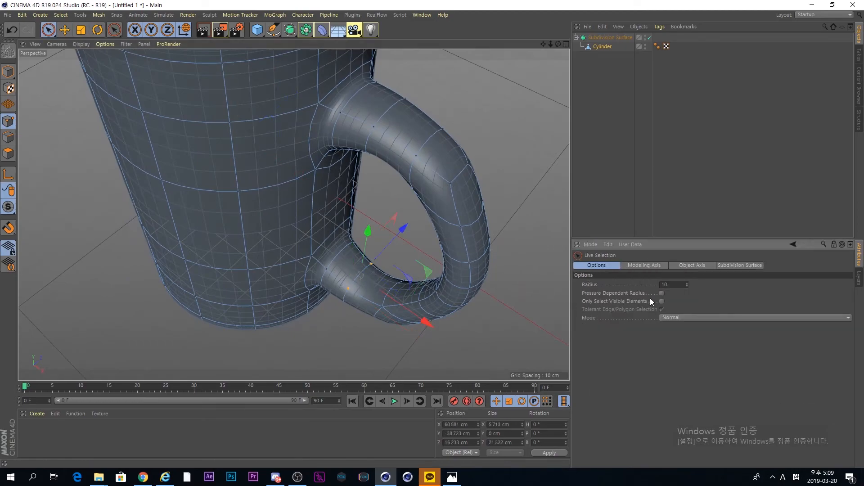
click(410, 254)
drag(351, 288, 351, 292)
alt+drag(375, 299, 399, 284)
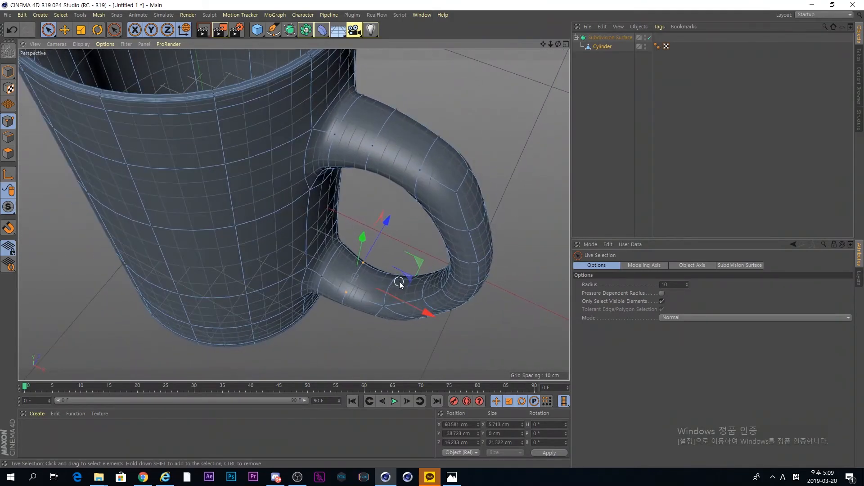
key(t)
drag(389, 214, 376, 308)
key(space)
- Scale the lower arm's two inner points at about X 75.8 cm down across the handle's width
click(399, 264)
click(396, 271)
key(space)
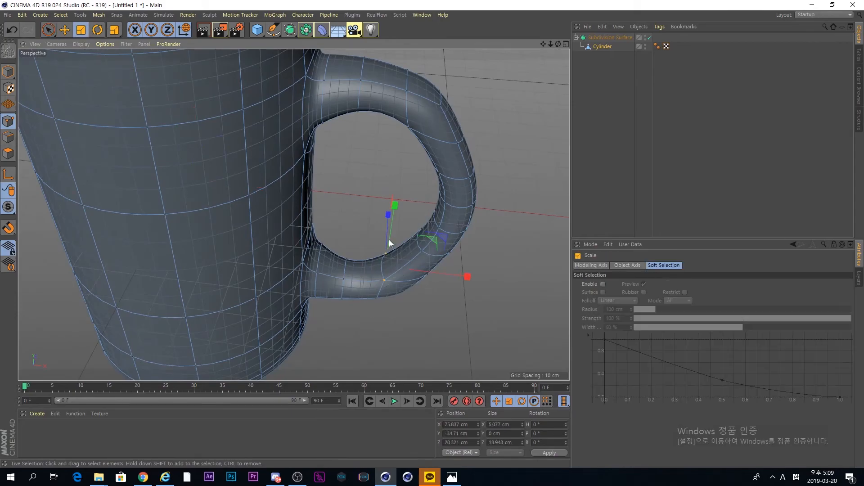
drag(387, 214, 384, 233)
key(space)
- Select the two underside points of the lower arm at about X 73.8 cm and raise them slightly to about Y -45.9 cm
alt+drag(423, 317, 363, 258)
click(349, 220)
alt+drag(340, 188, 404, 241)
alt+drag(356, 185, 284, 180)
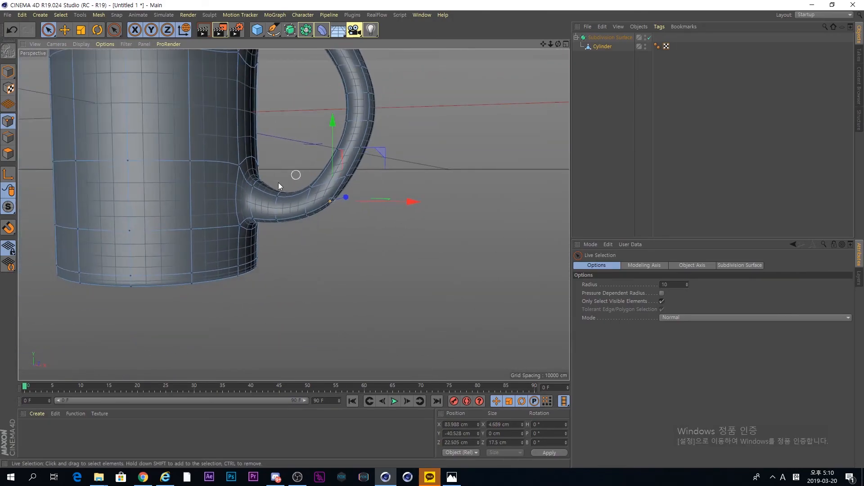
click(307, 214)
alt+drag(322, 224, 265, 200)
shift+click(329, 221)
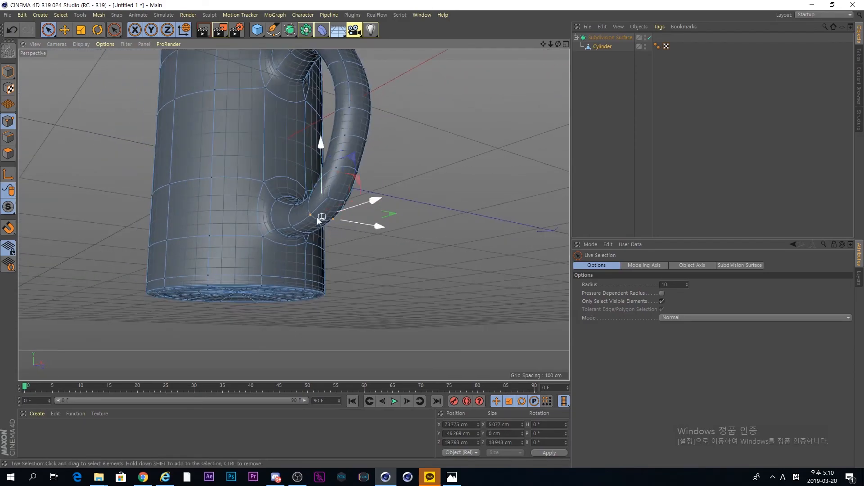
alt+drag(294, 191, 355, 232)
scroll(360, 229, down, 3)
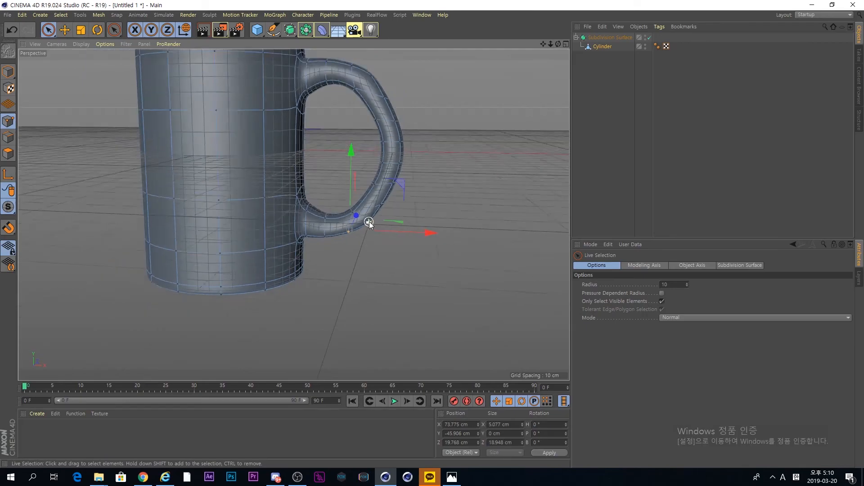
- Deselect the mesh and all objects, and preview-render the whole mug from a low angle and from a higher one
click(462, 146)
alt+middle_drag(397, 132, 361, 244)
mouse_move(361, 244)
alt+mouse_down()
mouse_move(366, 248)
mouse_move(353, 239)
alt+mouse_up()
scroll(351, 238, down, 2)
click(601, 161)
scroll(349, 245, down, 1)
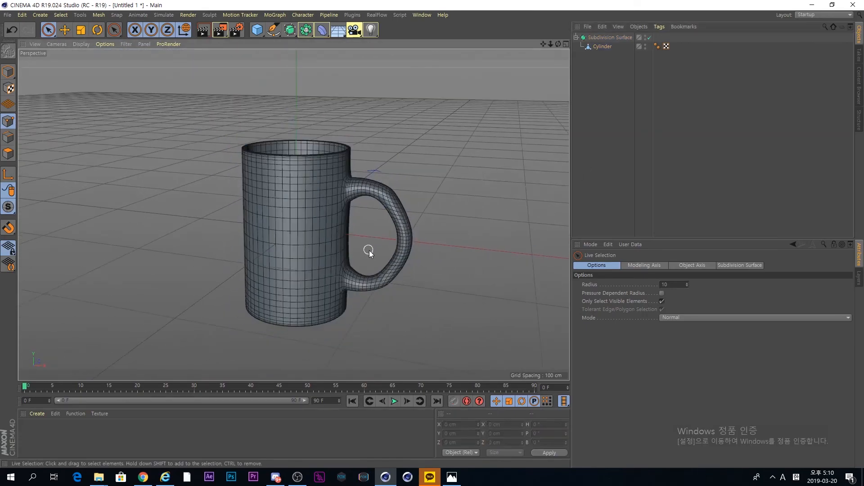
key(ctrl+r)
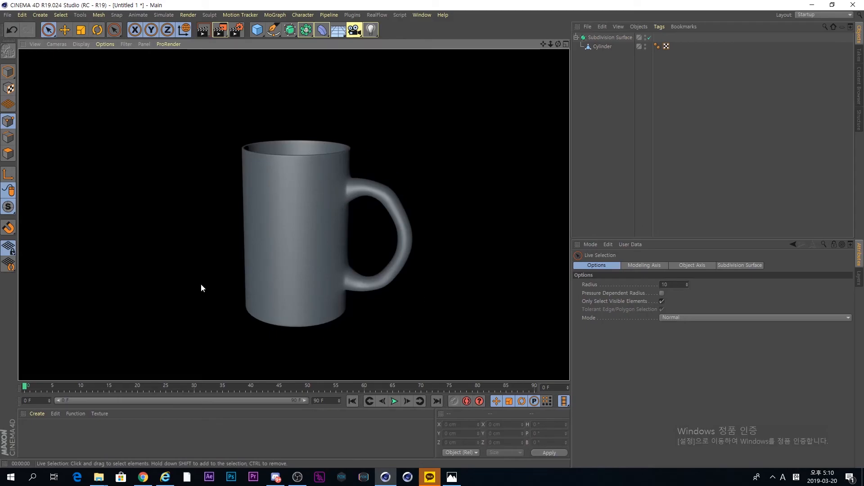
alt+drag(315, 174, 293, 232)
key(ctrl+r)
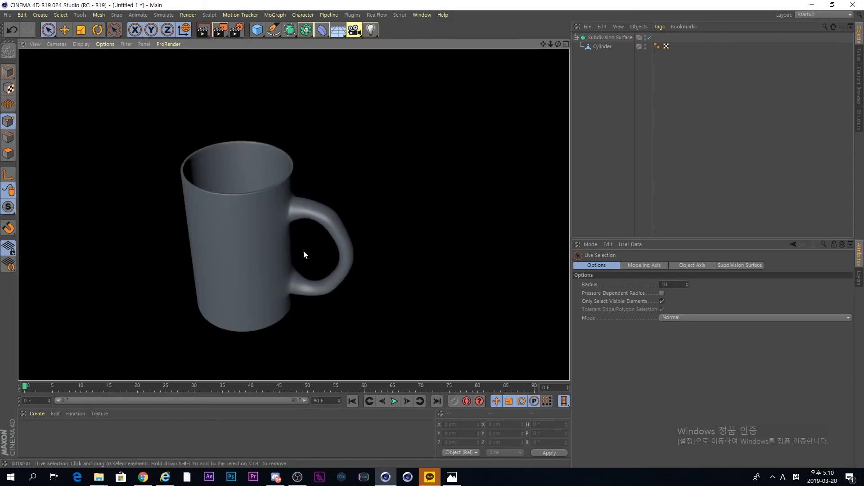
alt+drag(315, 232, 346, 194)
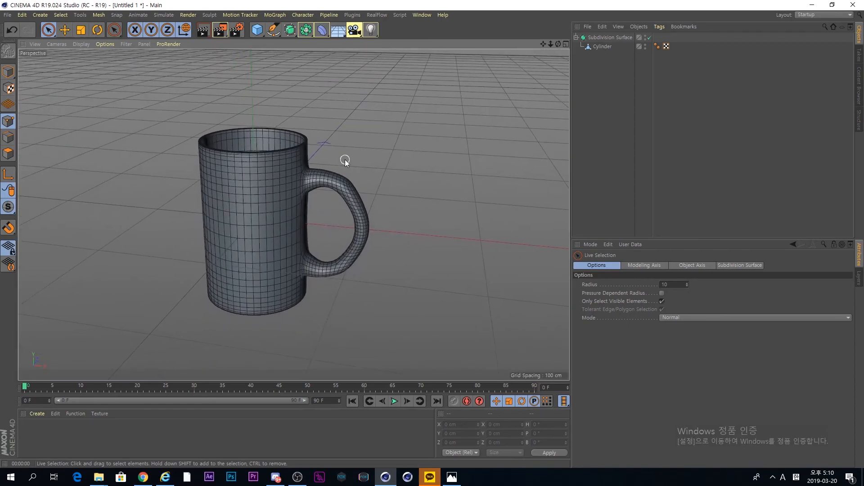